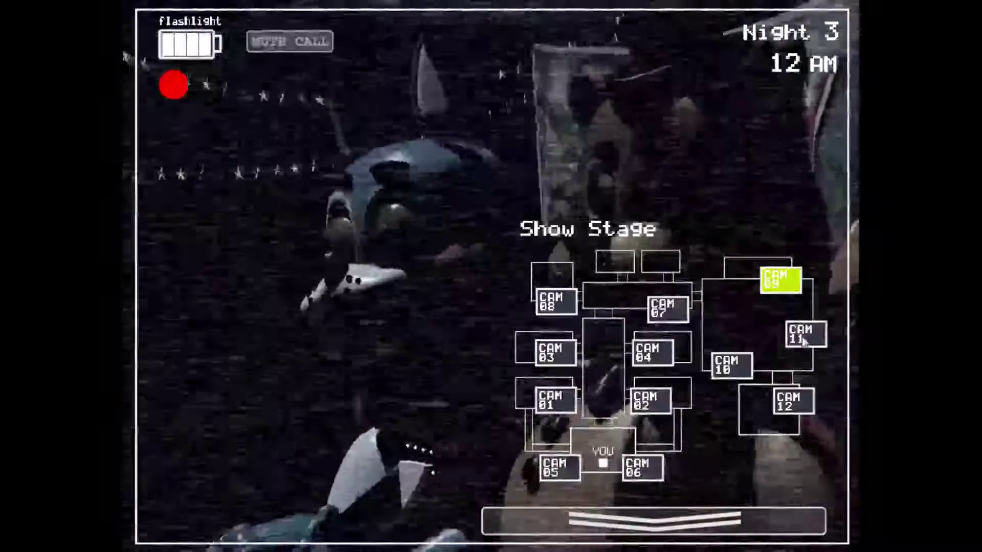
Wind the Prize Corner music box twice on CAM 11, lighting the right vent in between.
left_click(803, 342)
left_click_drag(433, 427, 433, 427)
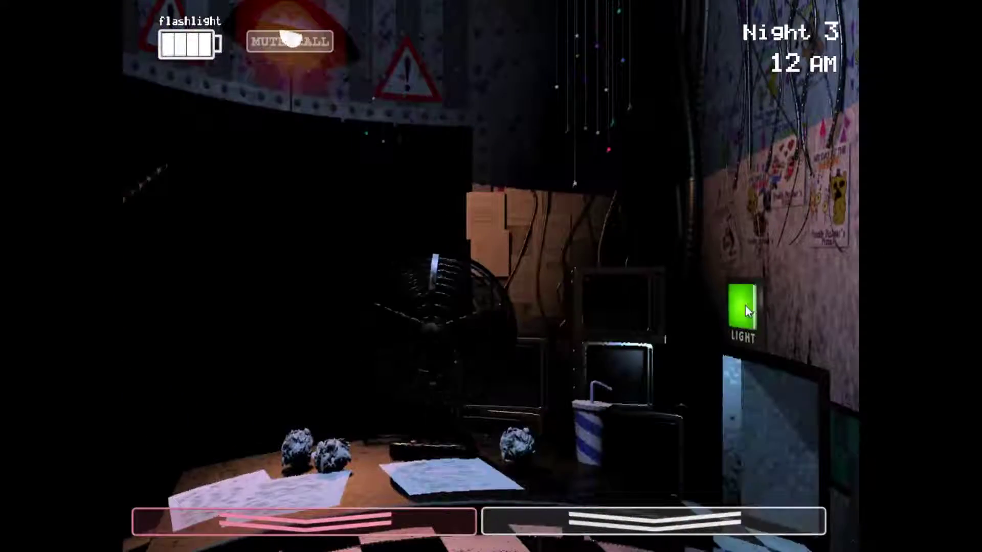
left_click(744, 304)
left_click(652, 520)
left_click_drag(433, 434, 434, 436)
left_click(652, 520)
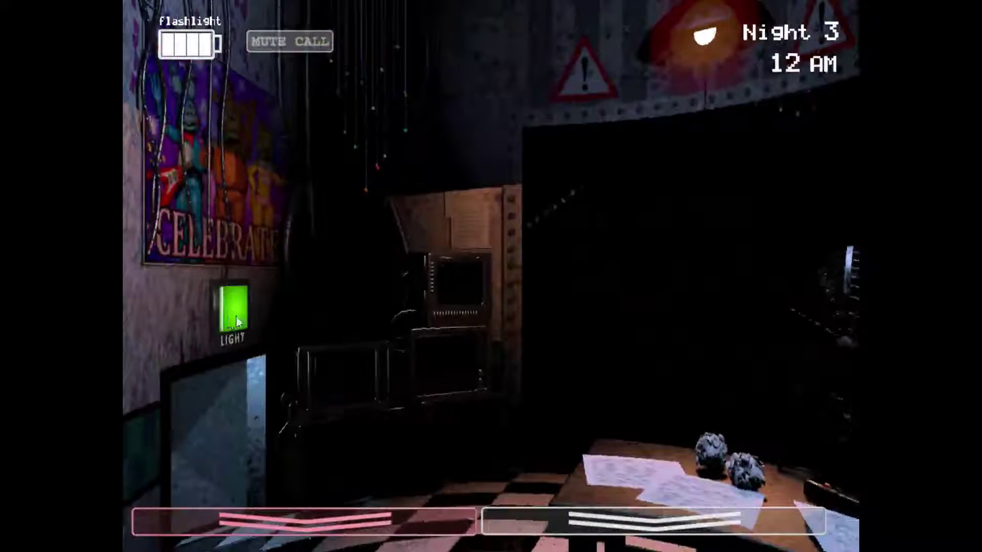
Light the left and right vents, then fully rewind the music box.
left_click(235, 322)
left_click(728, 317)
left_click(679, 520)
left_click_drag(433, 429, 434, 431)
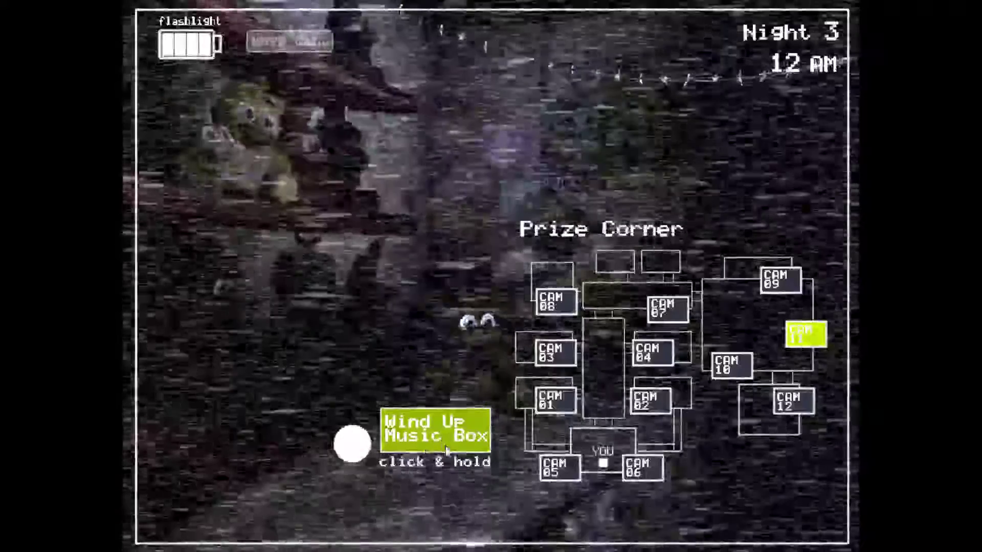
left_click(652, 521)
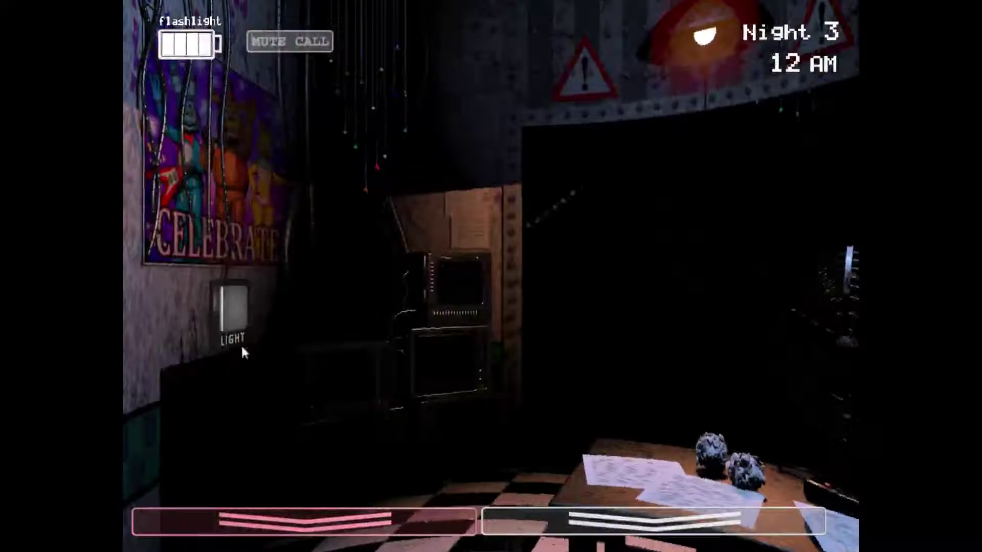
Check both vents with light and wind the music box again.
left_click(232, 313)
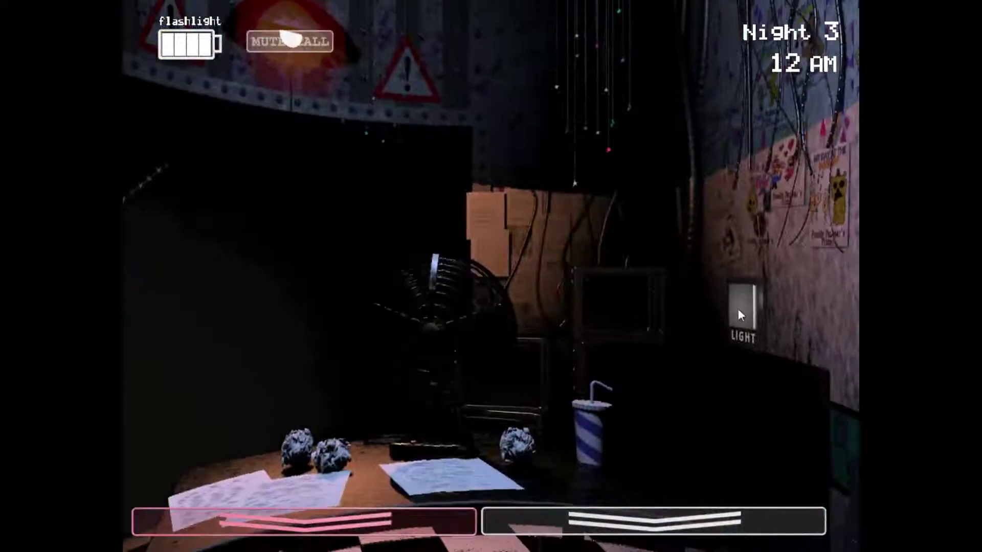
left_click(738, 309)
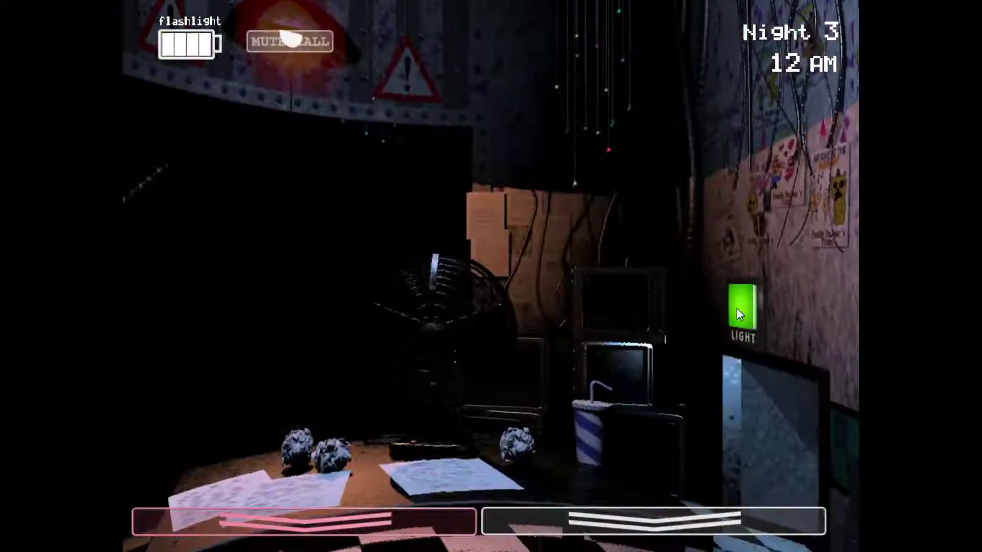
left_click(648, 522)
left_click_drag(435, 429, 436, 429)
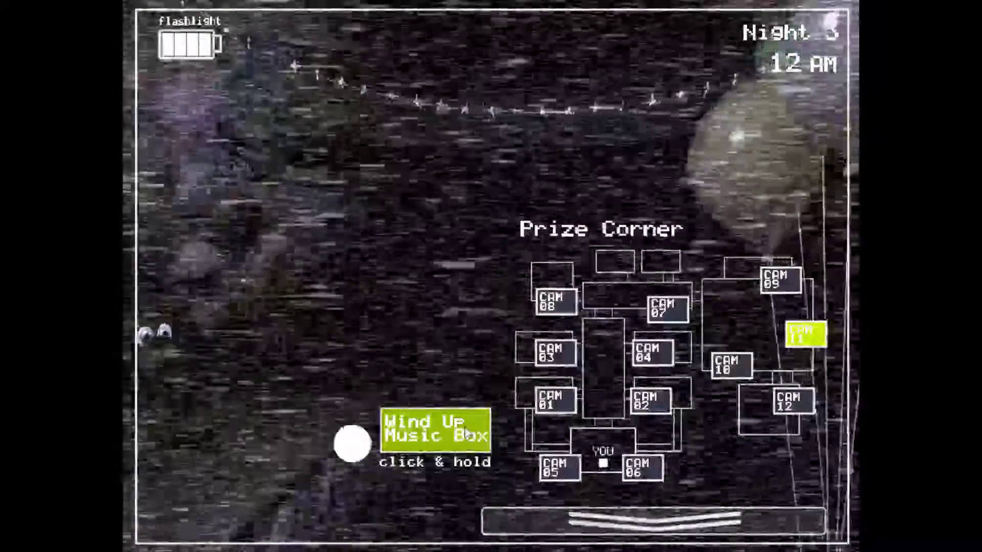
left_click(649, 523)
Light the left vent twice and flashlight the hallway in between.
left_click(253, 324)
key("ctrl")
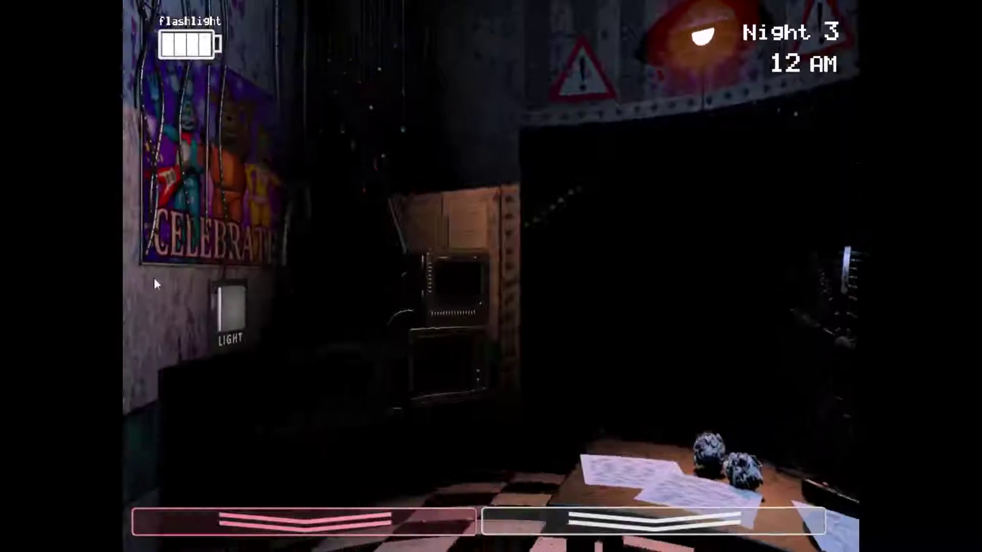
left_click(177, 291)
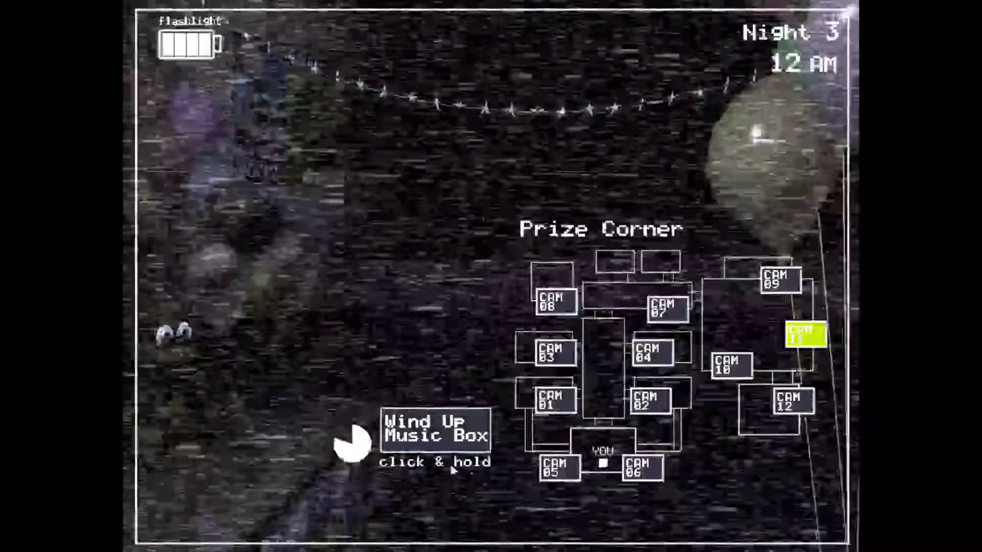
Wind the music box, check the left vent twice, then refill the winding.
left_click(434, 429)
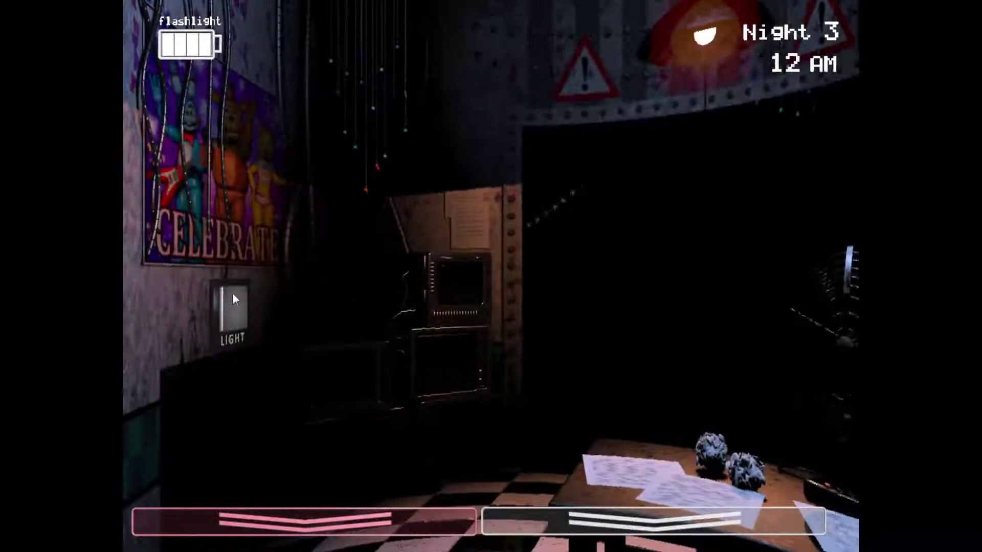
left_click(230, 307)
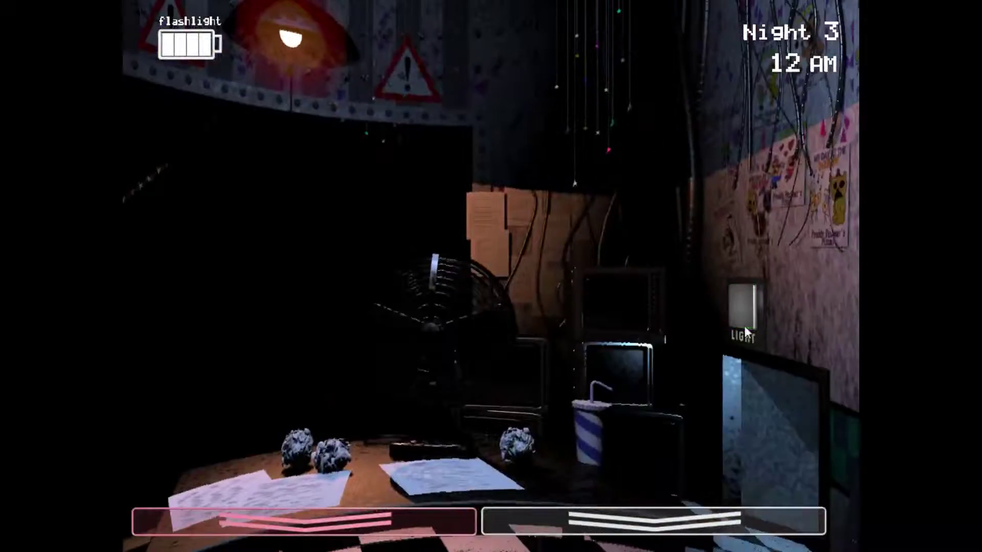
mouse_move(654, 522)
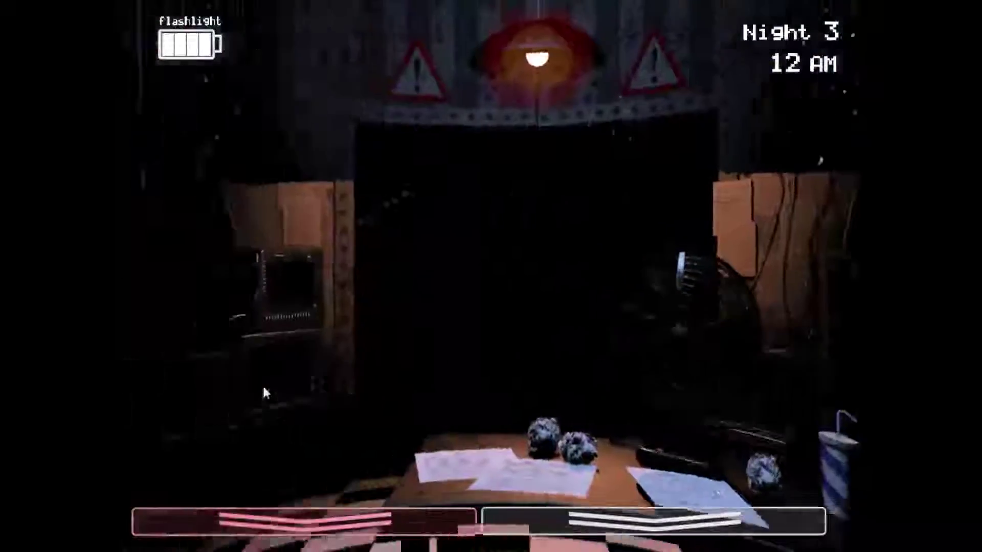
left_click(234, 337)
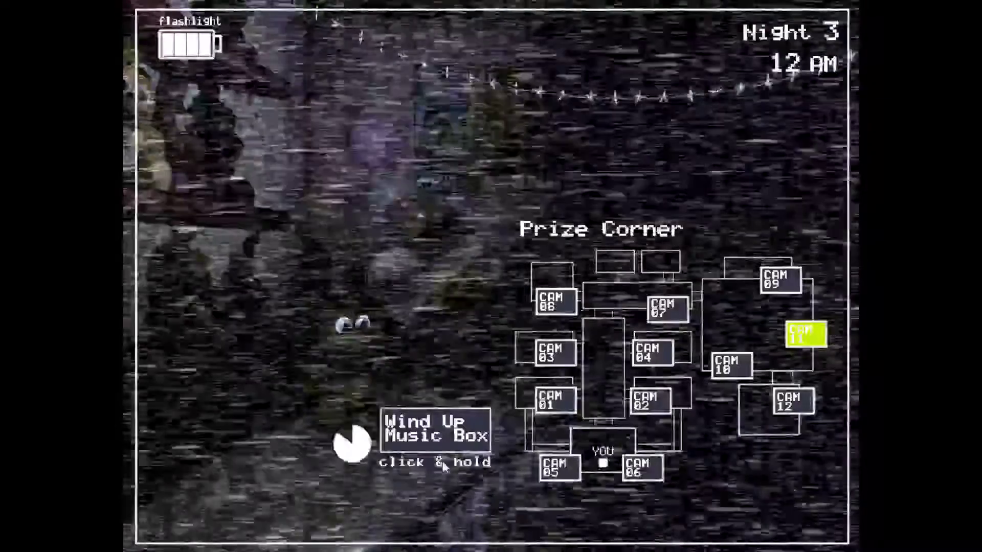
left_click_drag(439, 427, 438, 427)
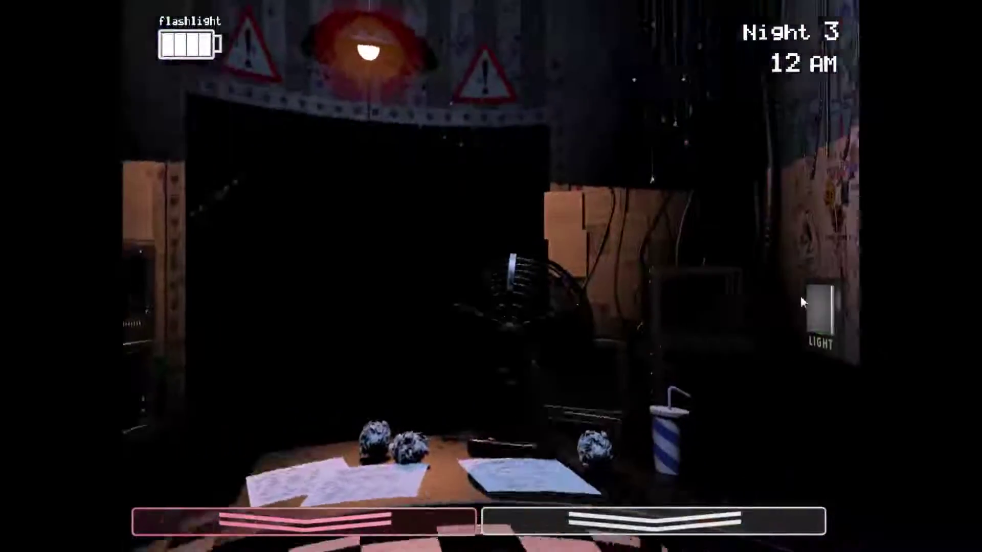
Alternate right and left vent lights with two more music box windings.
left_click(800, 295)
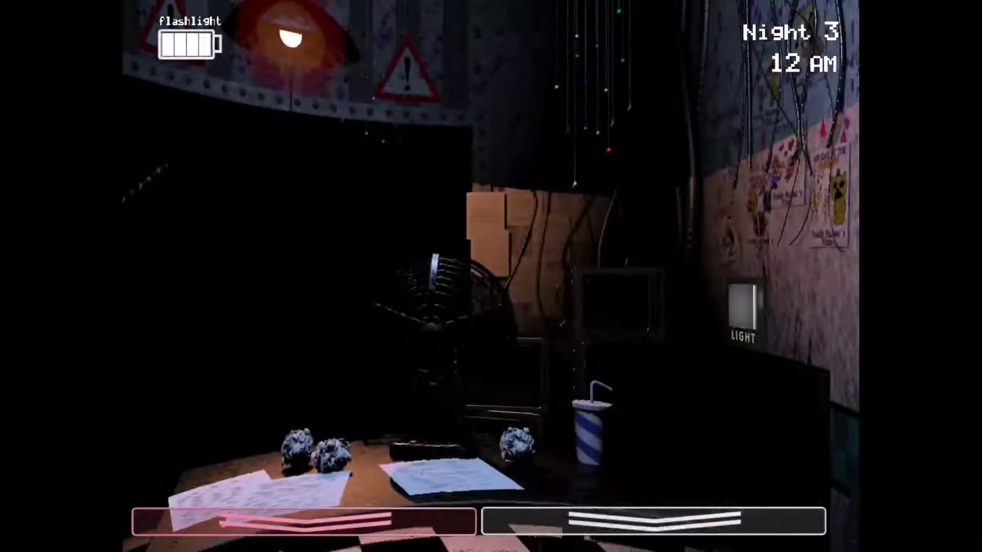
left_click_drag(438, 427, 466, 418)
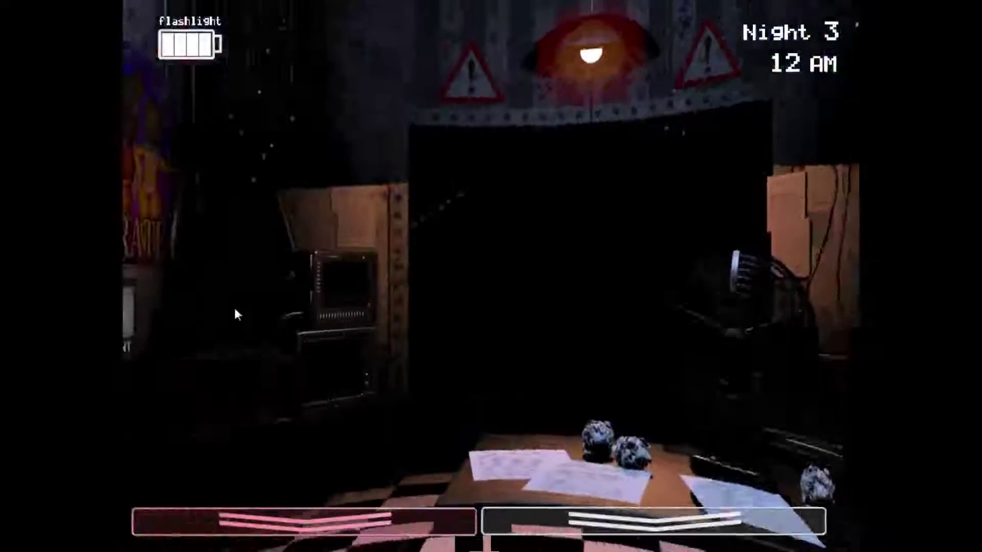
left_click(231, 307)
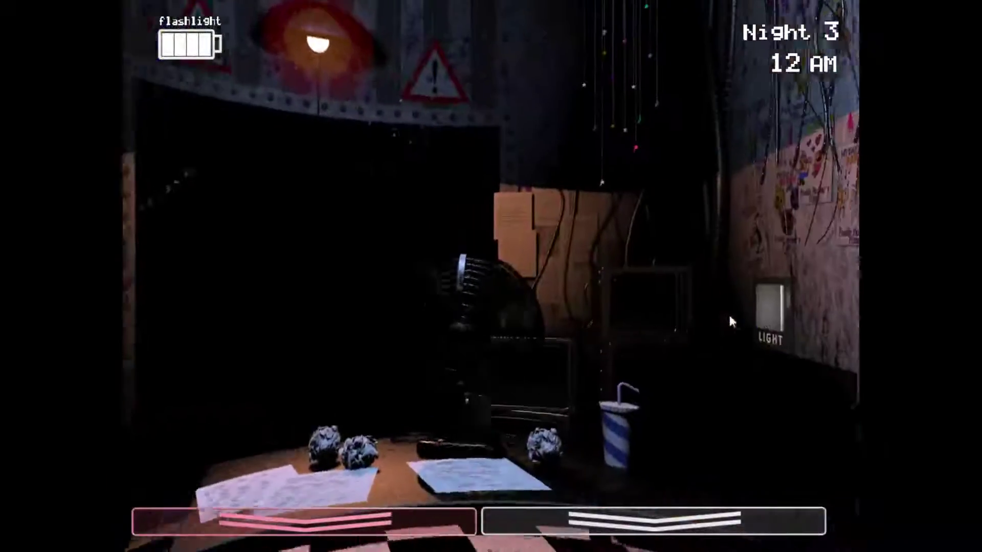
left_click(771, 307)
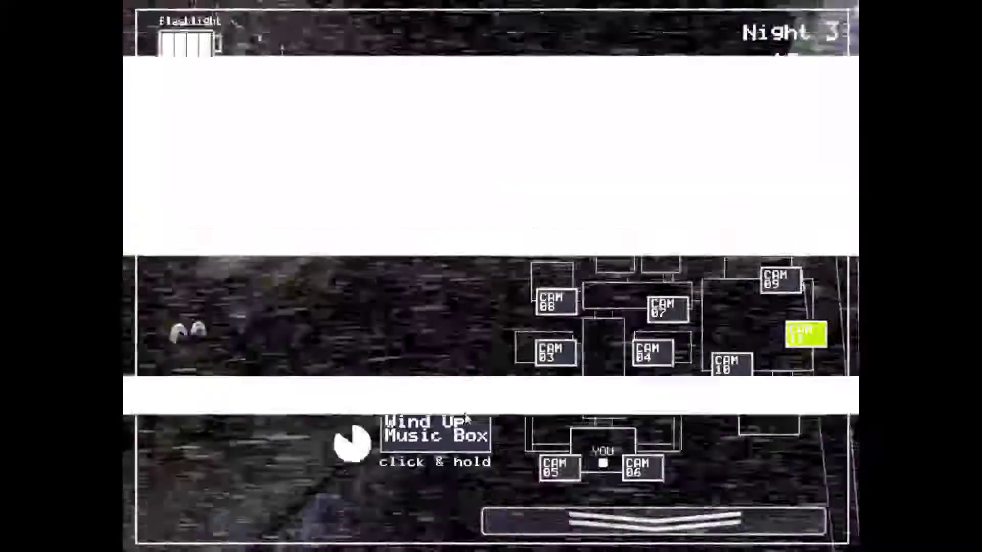
left_click_drag(435, 430, 459, 422)
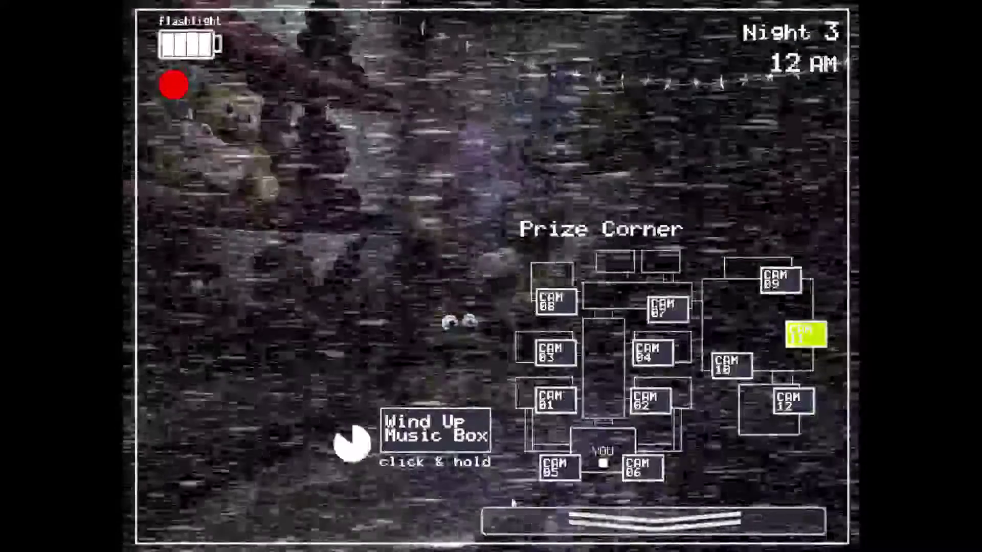
left_click_drag(460, 434, 482, 439)
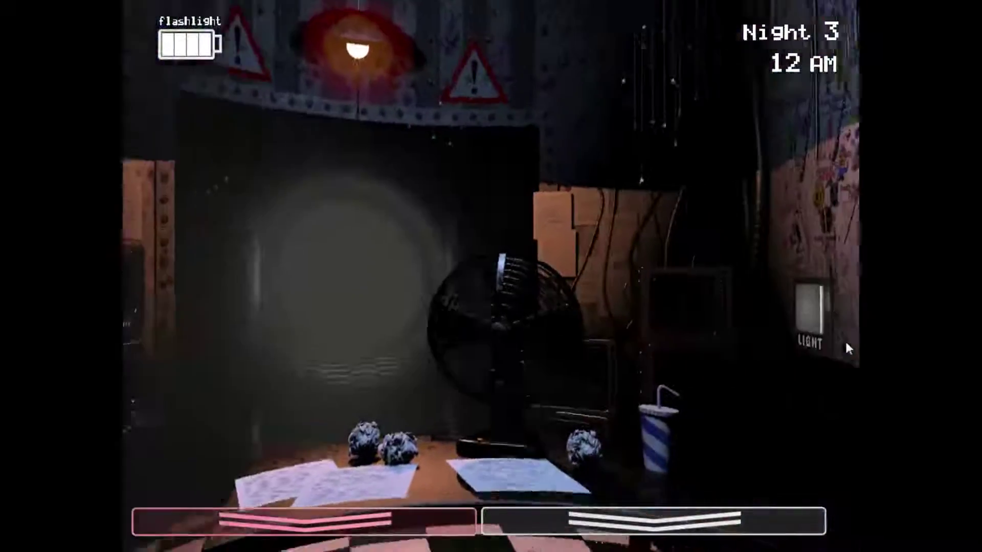
Light the right vent and wind the music box around a hallway check.
left_click_drag(765, 297, 765, 296)
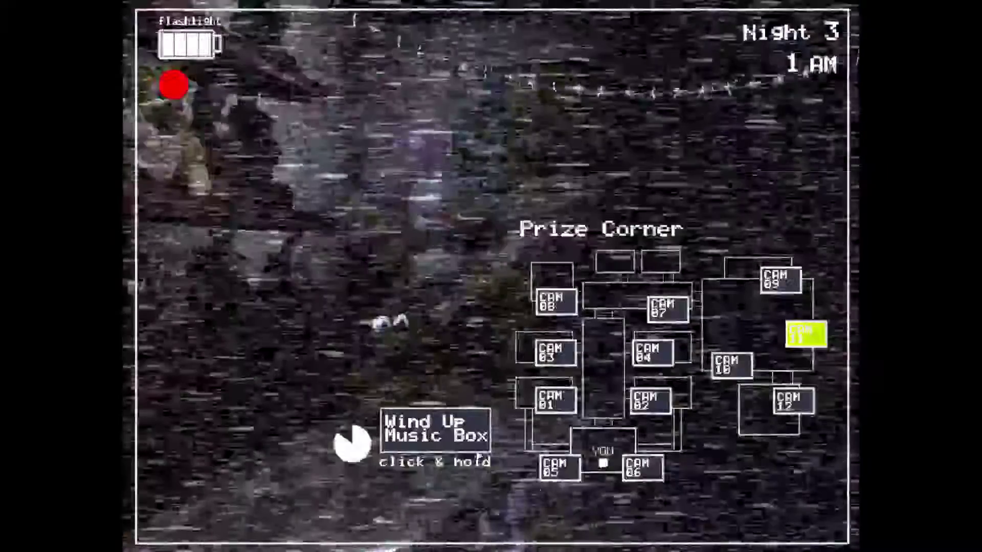
left_click_drag(439, 437, 439, 437)
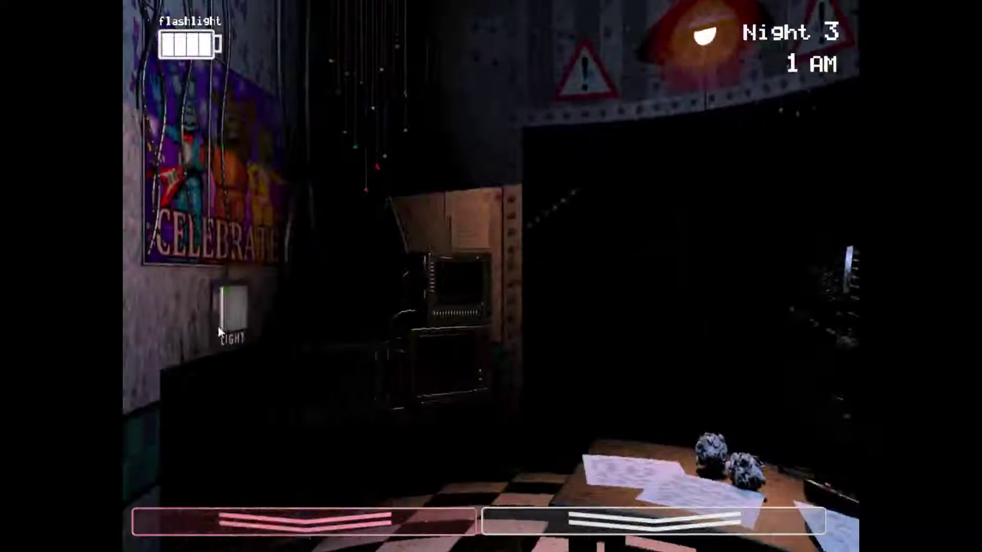
left_click_drag(654, 388, 653, 387)
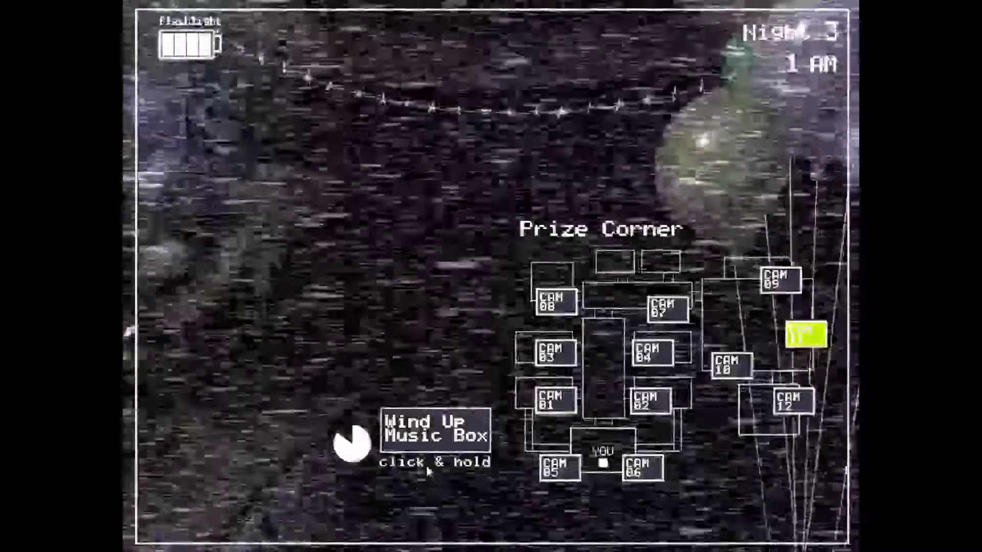
left_click_drag(436, 430, 435, 430)
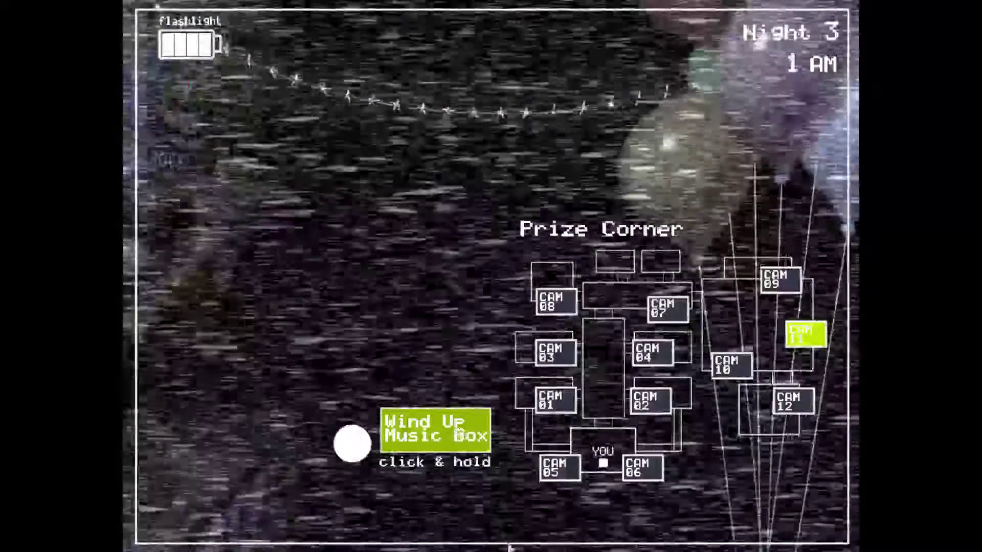
left_click(491, 522)
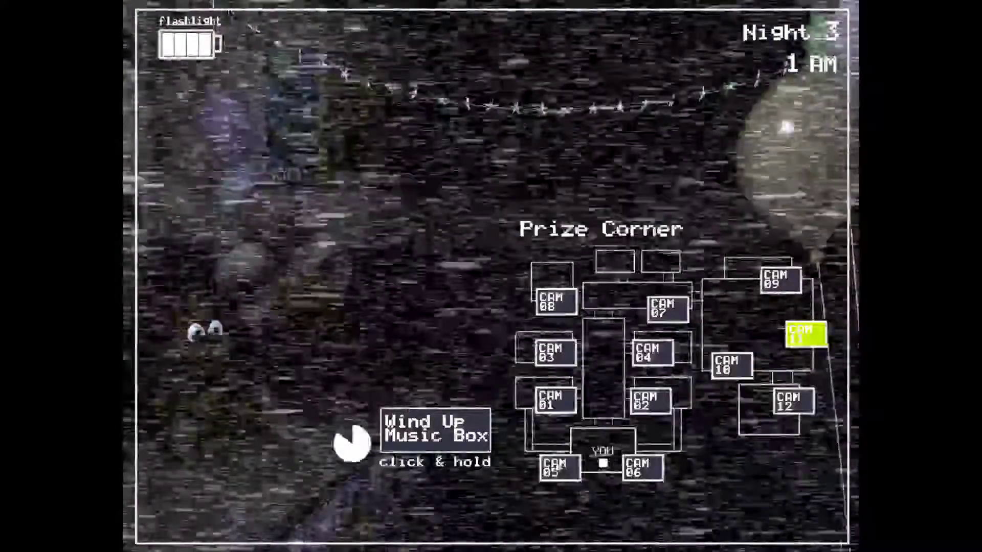
Wind the music box twice more, then light the left vent.
left_click_drag(461, 430, 476, 433)
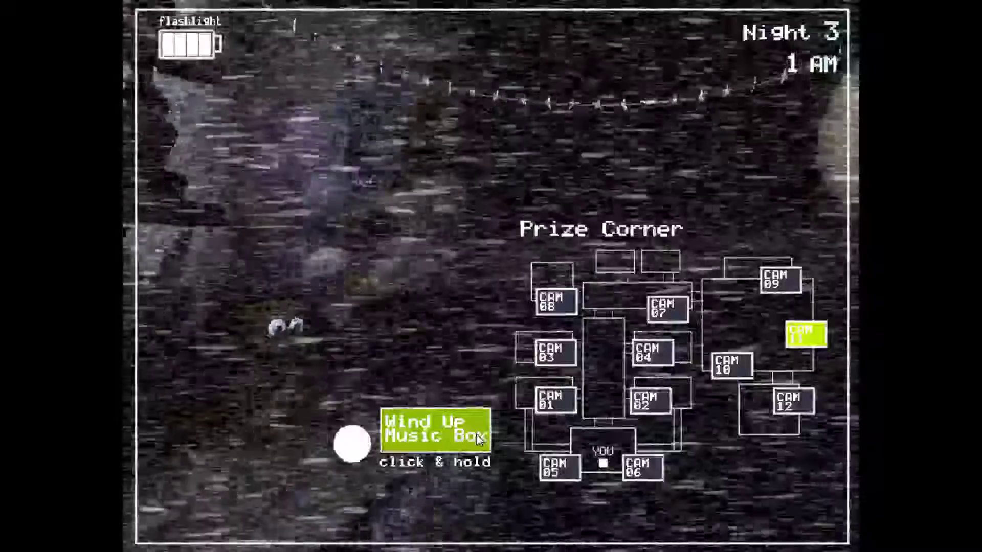
left_click(653, 521)
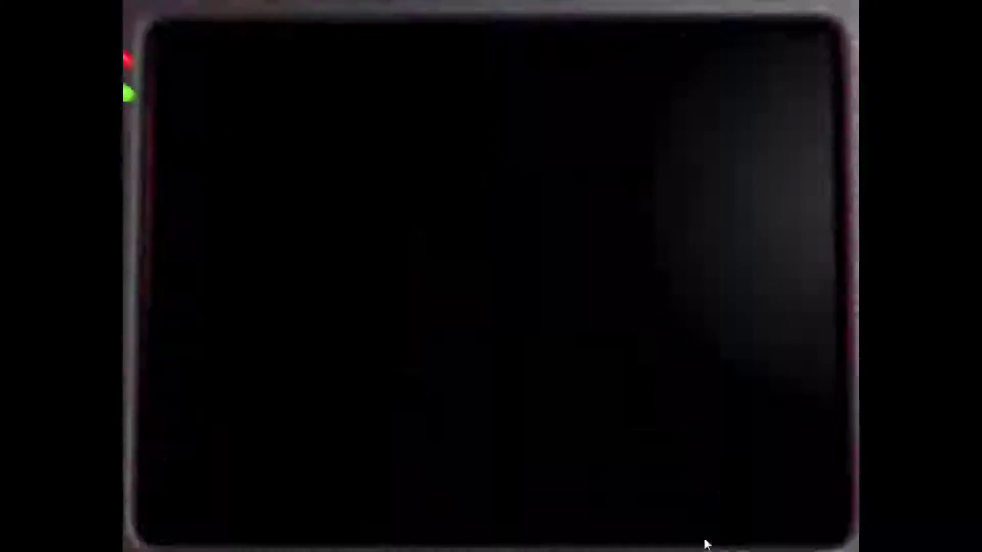
left_click_drag(461, 430, 476, 435)
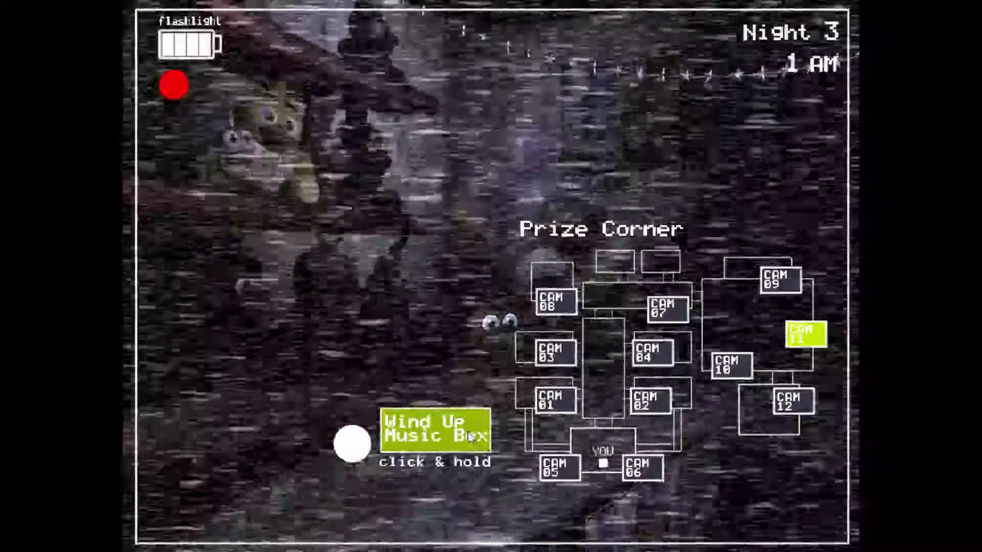
left_click(653, 522)
left_click(233, 311)
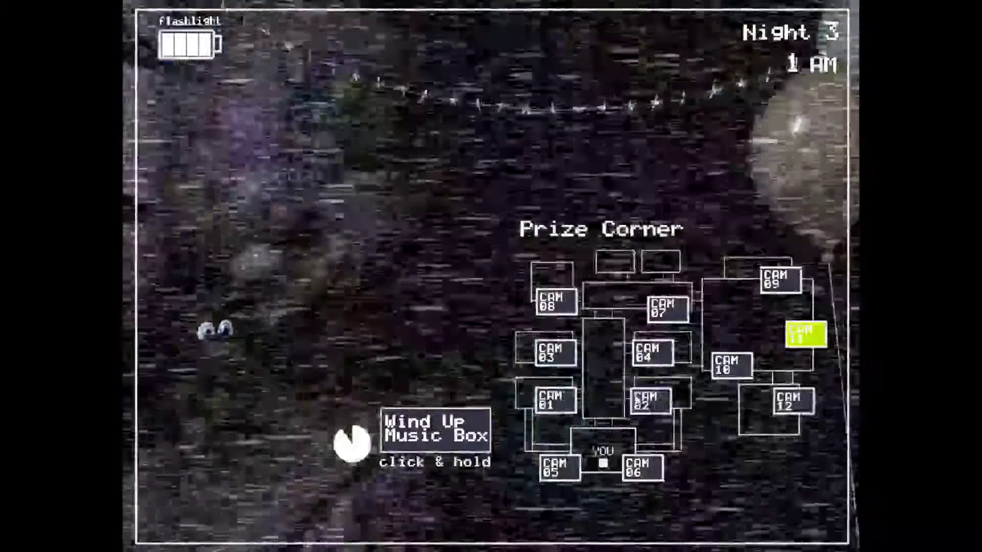
Start another music box winding and light the right vent with a monitor check.
left_click(449, 430)
left_click(653, 522)
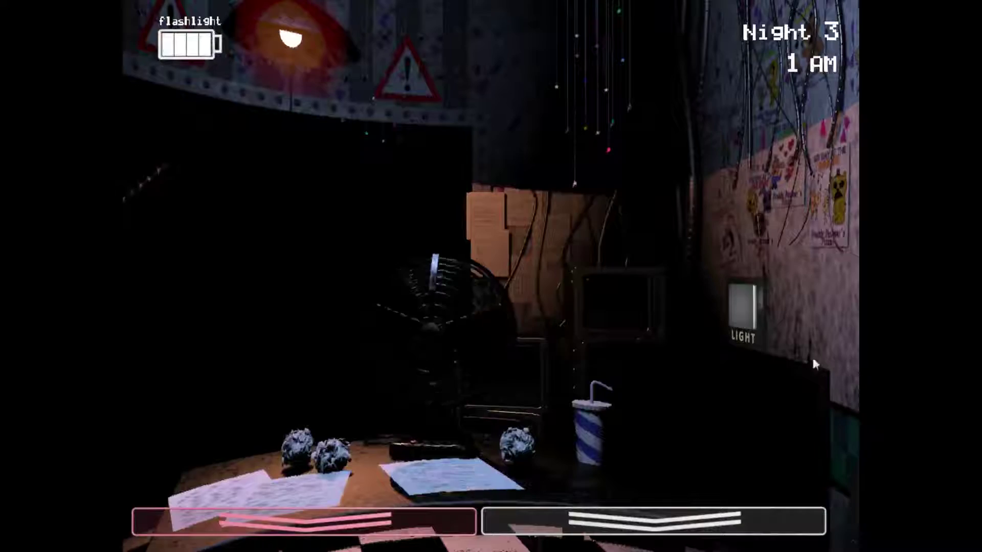
left_click(751, 306)
left_click(675, 522)
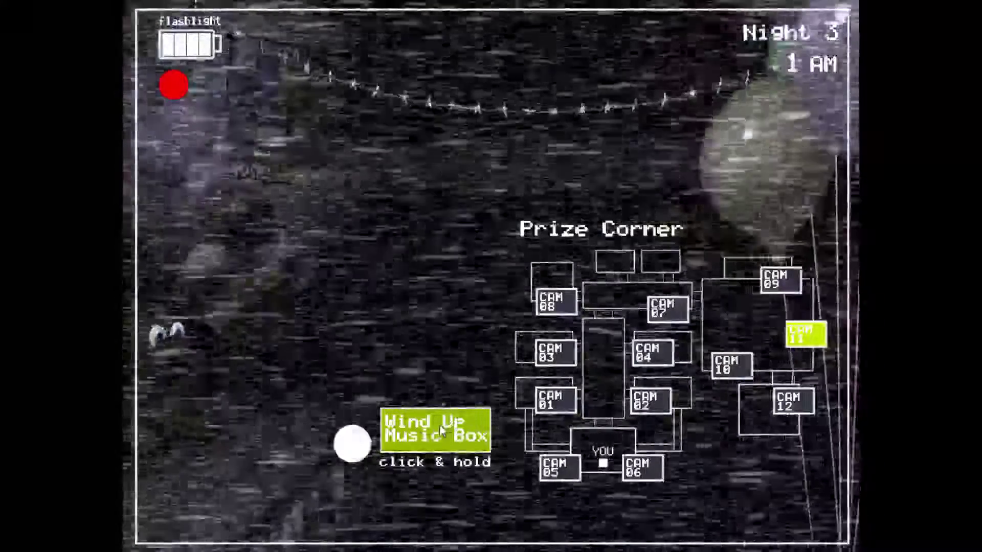
left_click(461, 521)
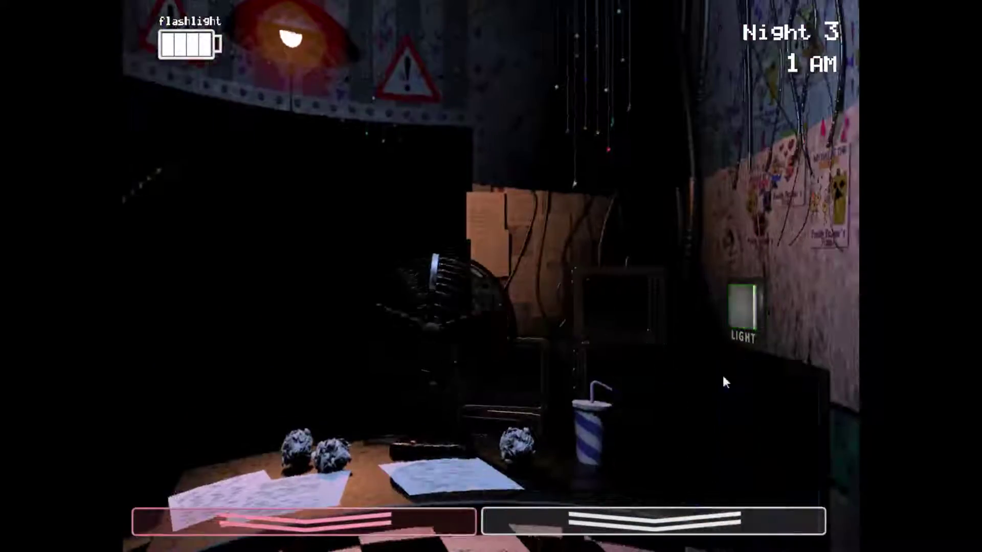
Glance at the Prize Corner feed, then flashlight the hallway.
left_click(652, 521)
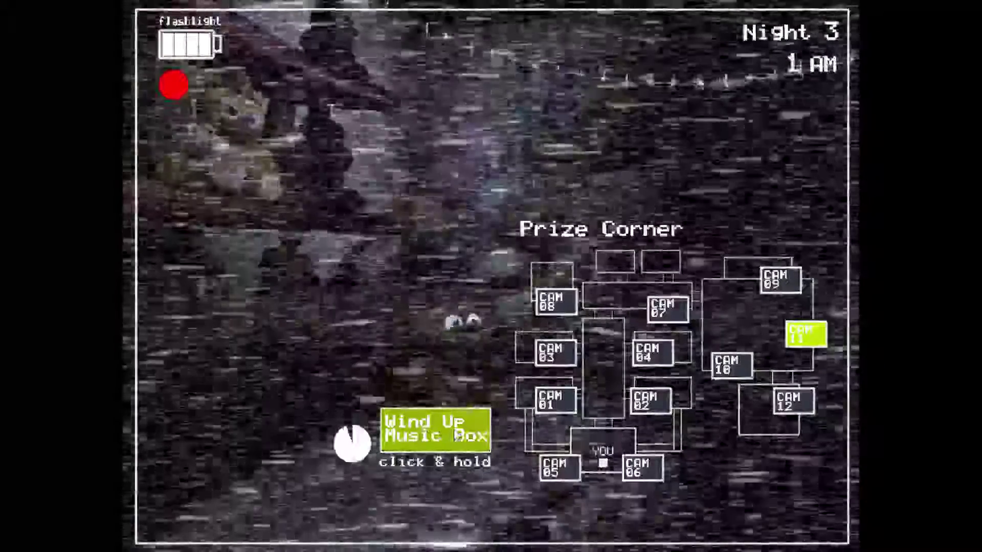
left_click(652, 522)
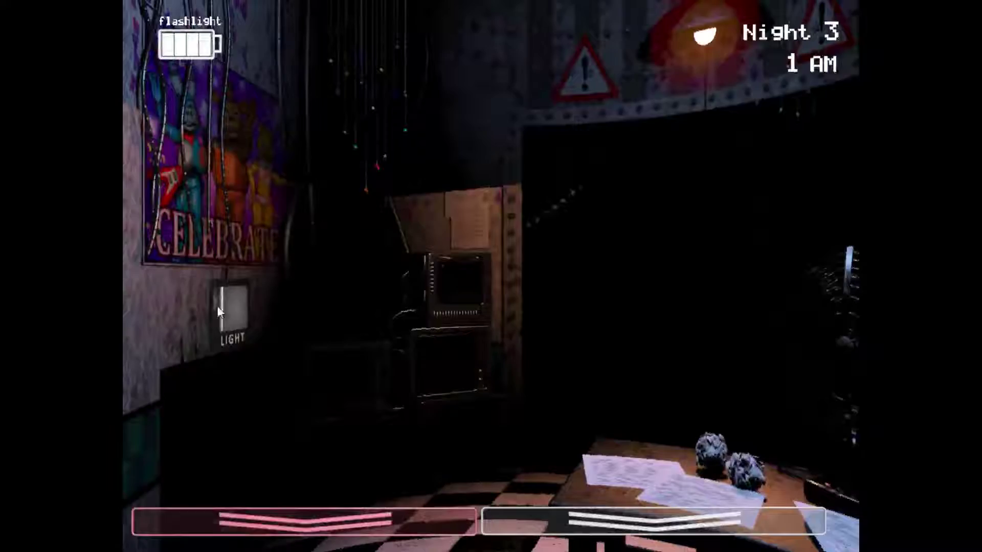
key("ctrl")
Light the right vent, glance at Prize Corner, then check the left vent and hallway.
left_click(754, 343)
left_click(652, 522)
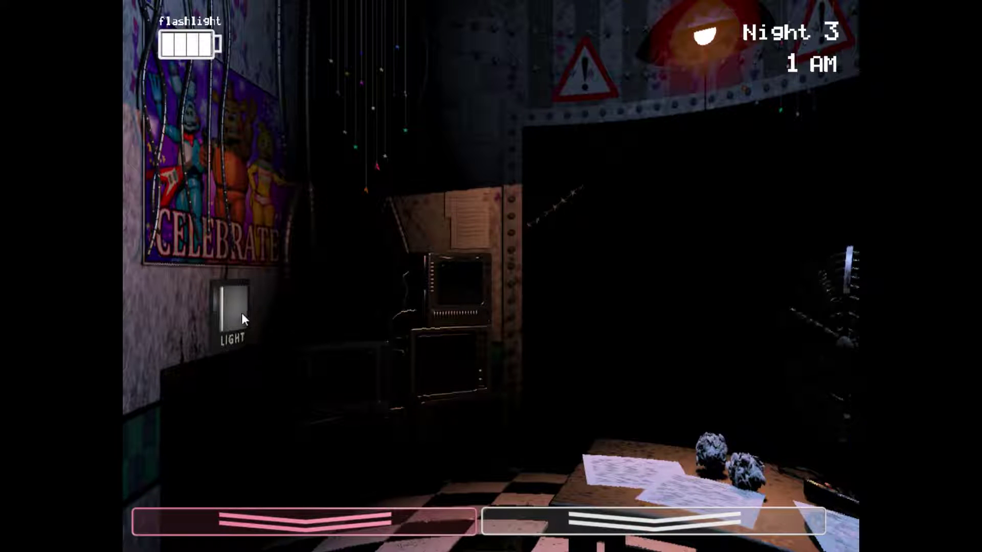
key("ctrl")
key("ctrl")
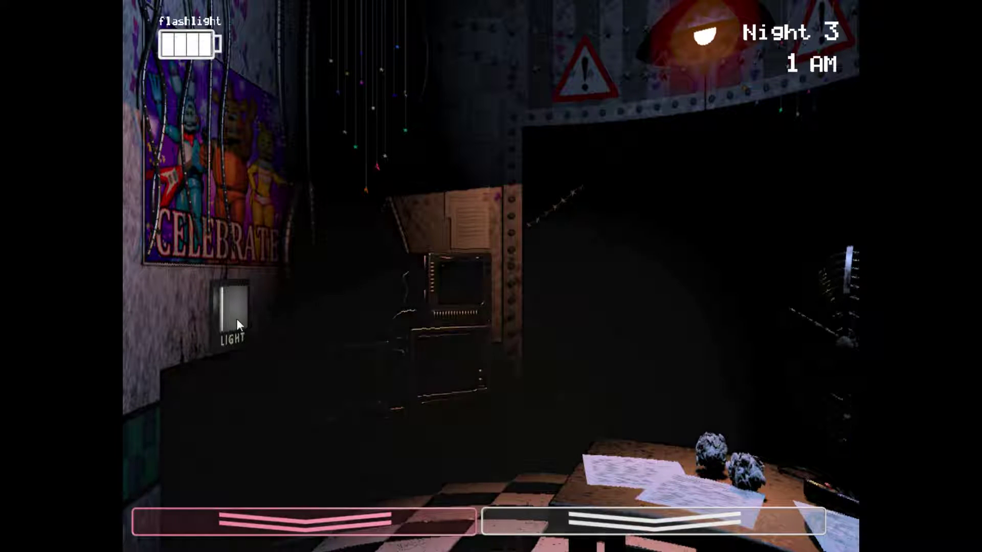
left_click(237, 319)
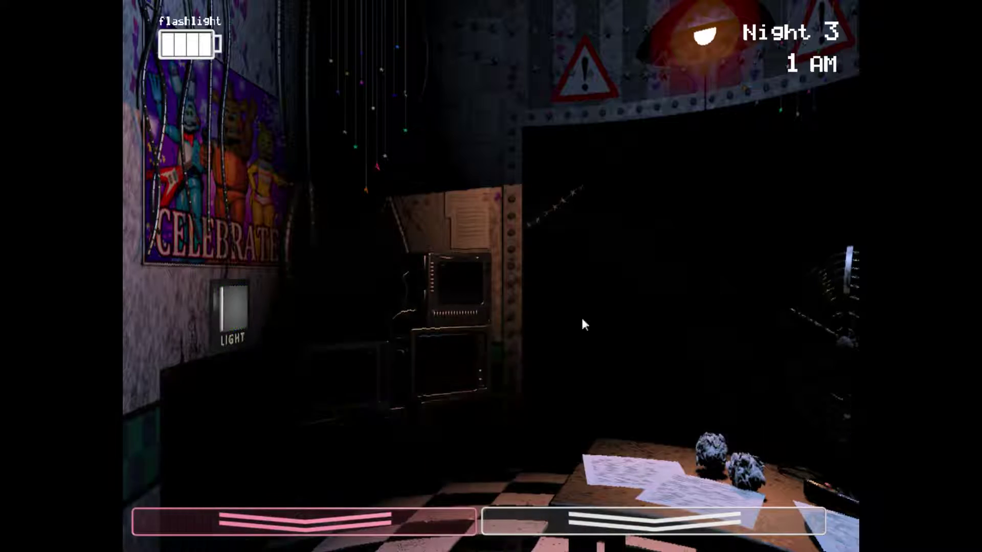
key("ctrl")
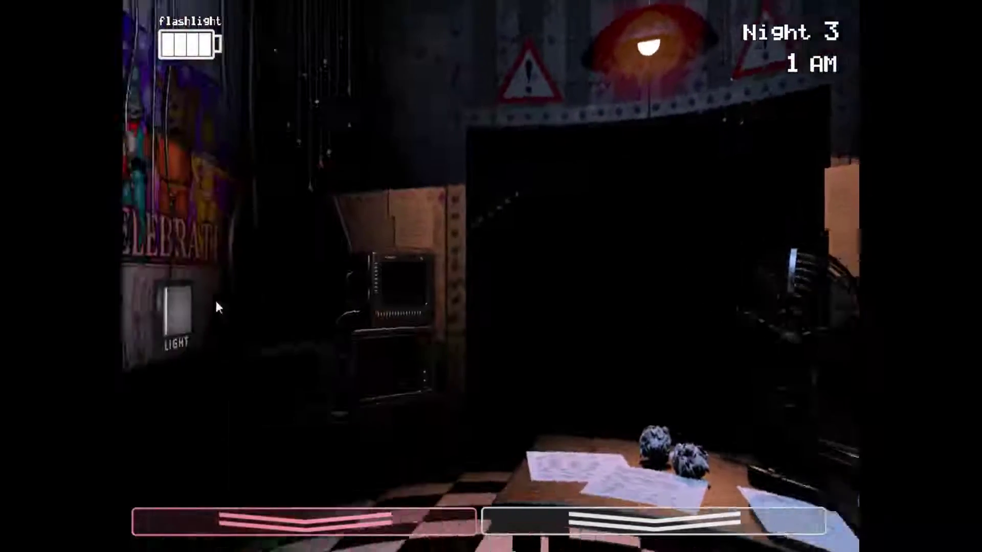
key("ctrl")
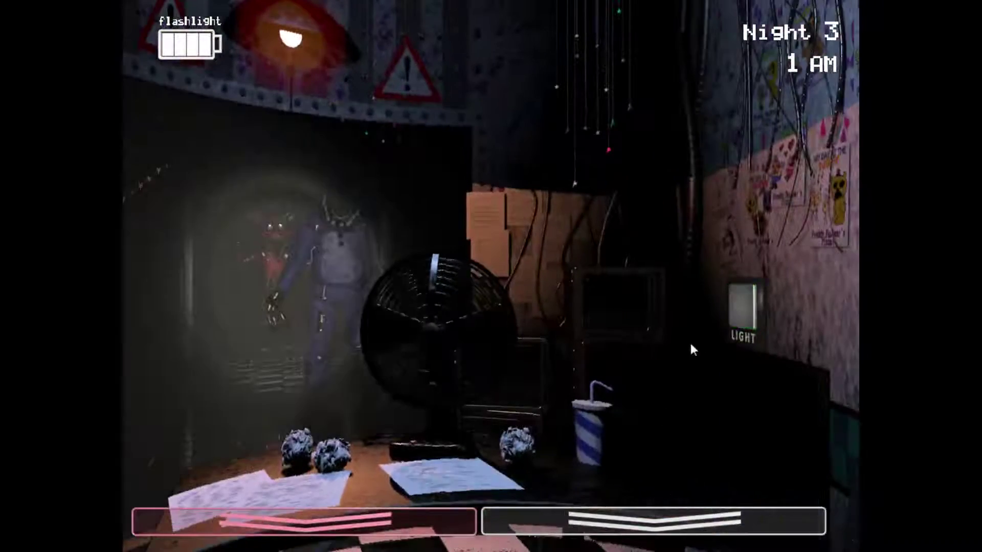
Wind the music box to full on CAM 11, then take off the Freddy mask.
left_click(616, 521)
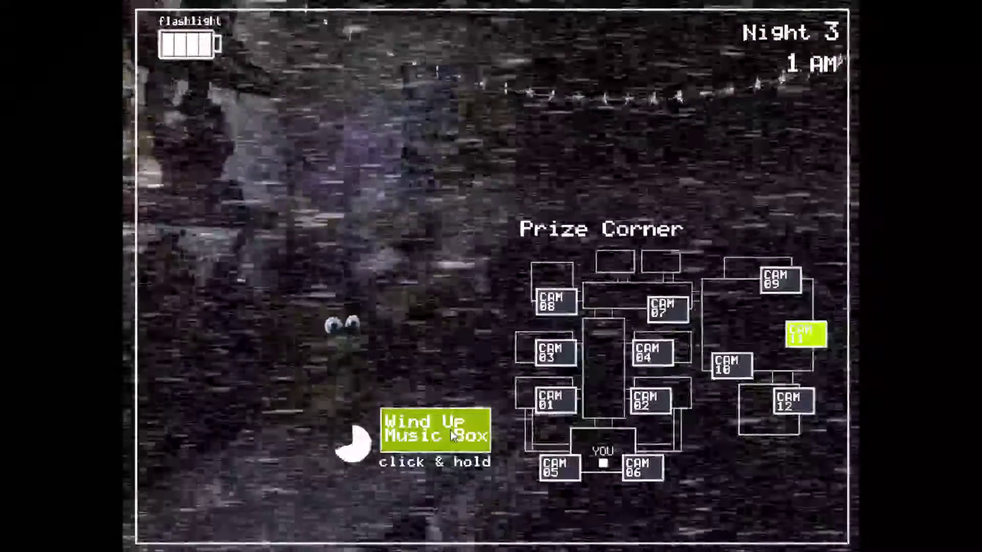
left_click_drag(455, 436, 457, 436)
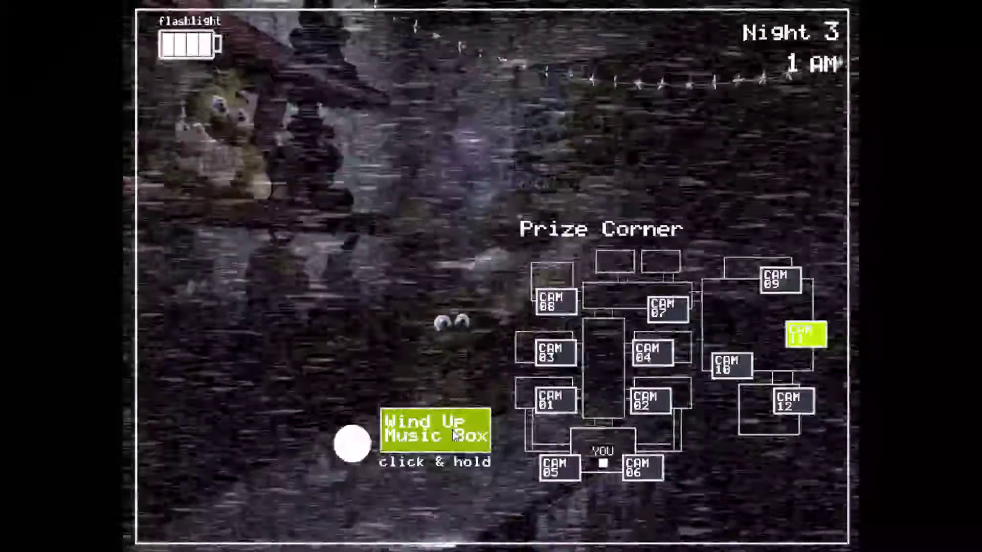
left_click(458, 515)
key("ctrl")
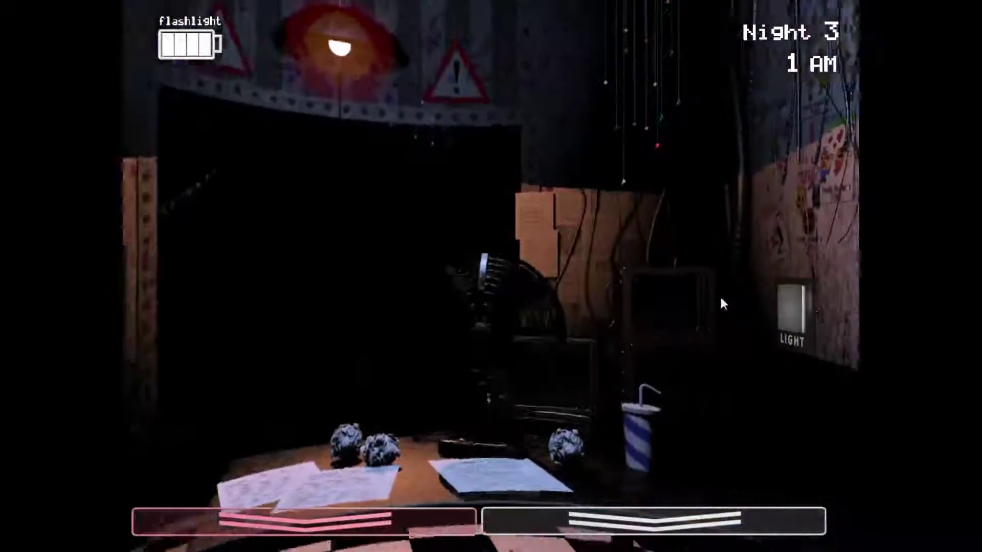
Light the right and left vents and briefly open the Prize Corner feed.
left_click(791, 313)
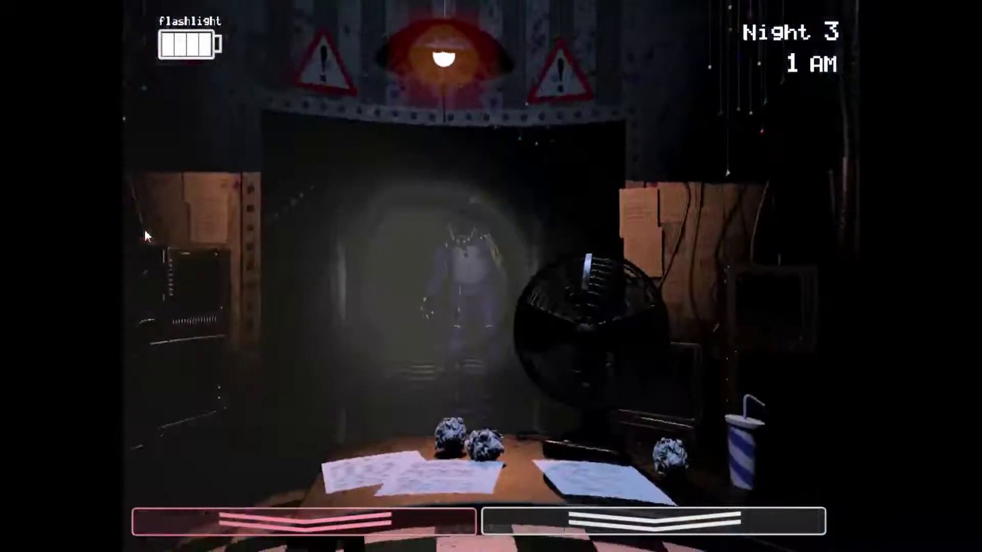
left_click(248, 290)
left_click(652, 520)
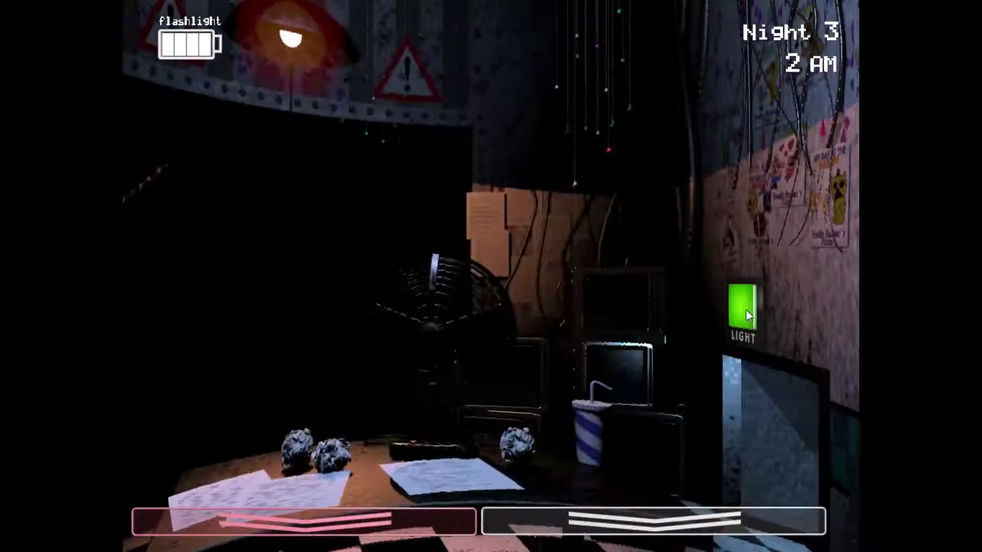
Keep the music box fully wound, then light the left vent.
left_click(652, 521)
left_click_drag(434, 431, 459, 431)
left_click(652, 520)
key("ctrl")
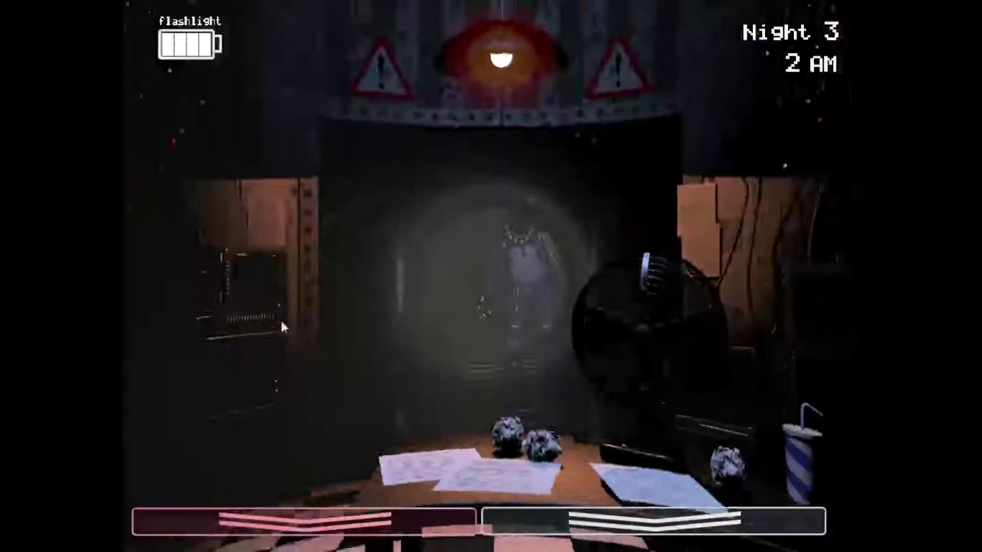
left_click(234, 314)
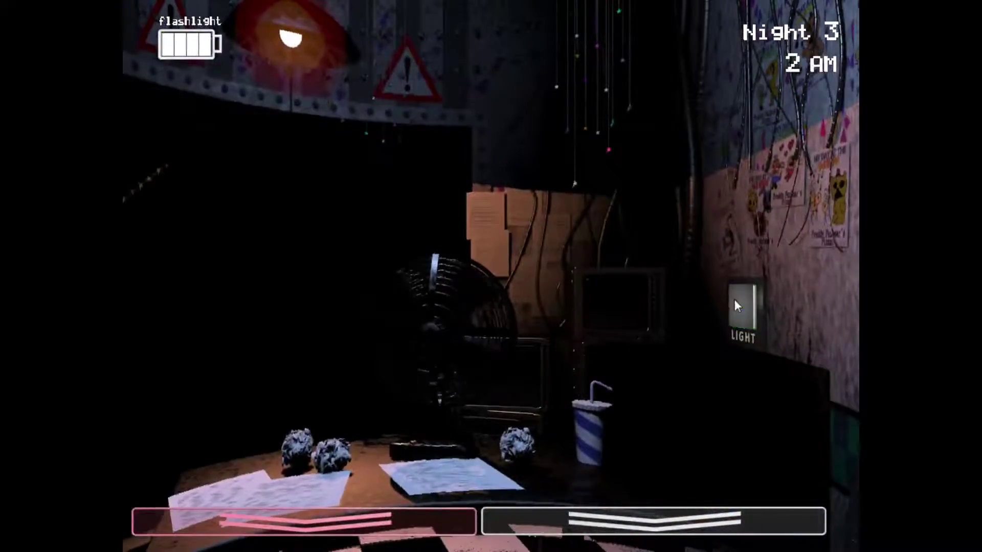
Rewind the music box to full, remove the mask, and check the left vent and hallway.
left_click(652, 520)
left_click_drag(434, 428, 418, 429)
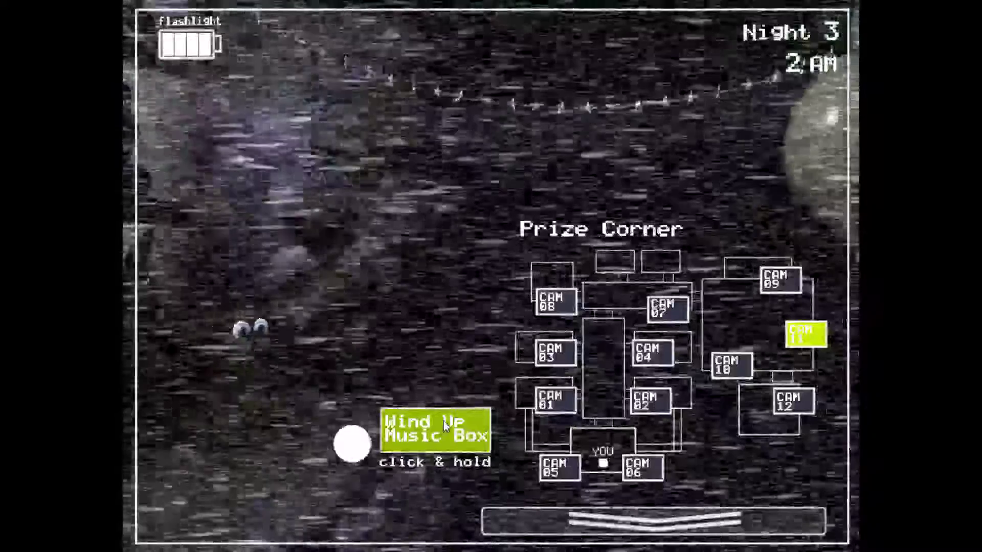
left_click(653, 520)
key("ctrl")
left_click(234, 315)
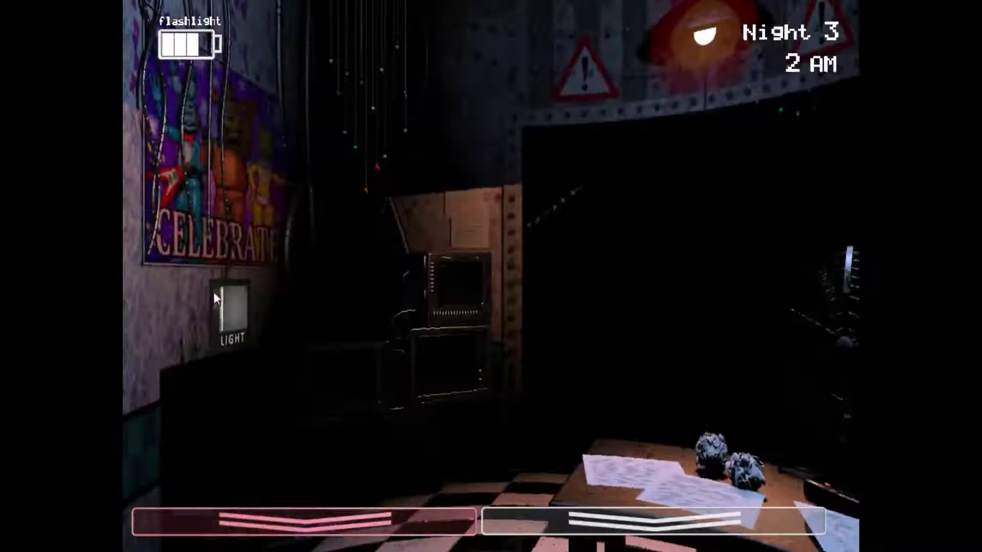
key("ctrl")
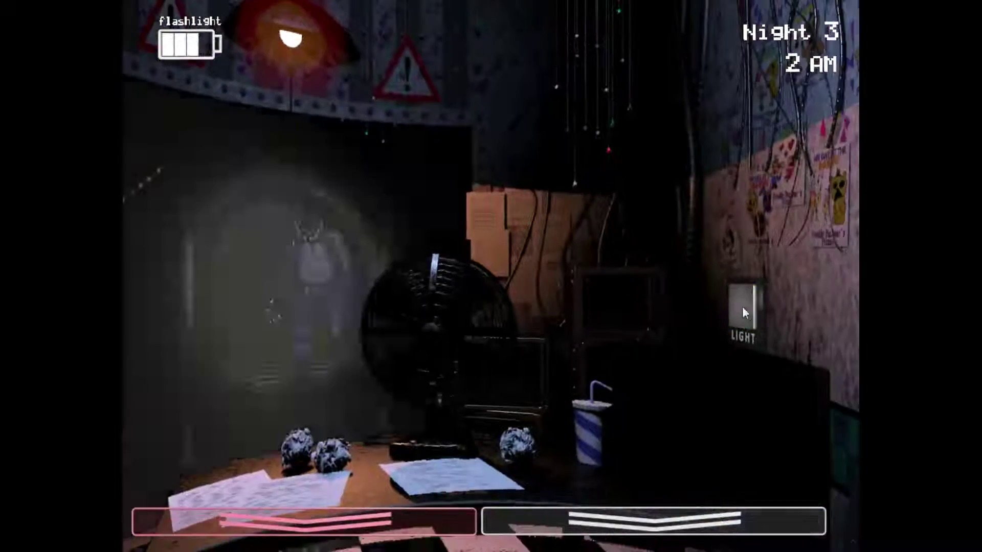
Wind the music box again and flashlight the hallway.
left_click(652, 521)
left_click_drag(432, 424, 432, 424)
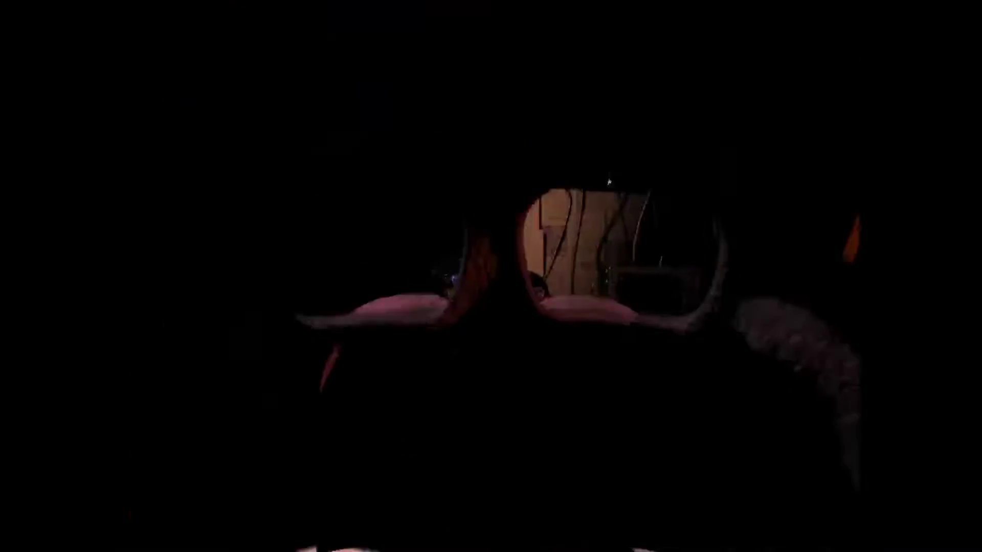
left_click(652, 522)
key("ctrl")
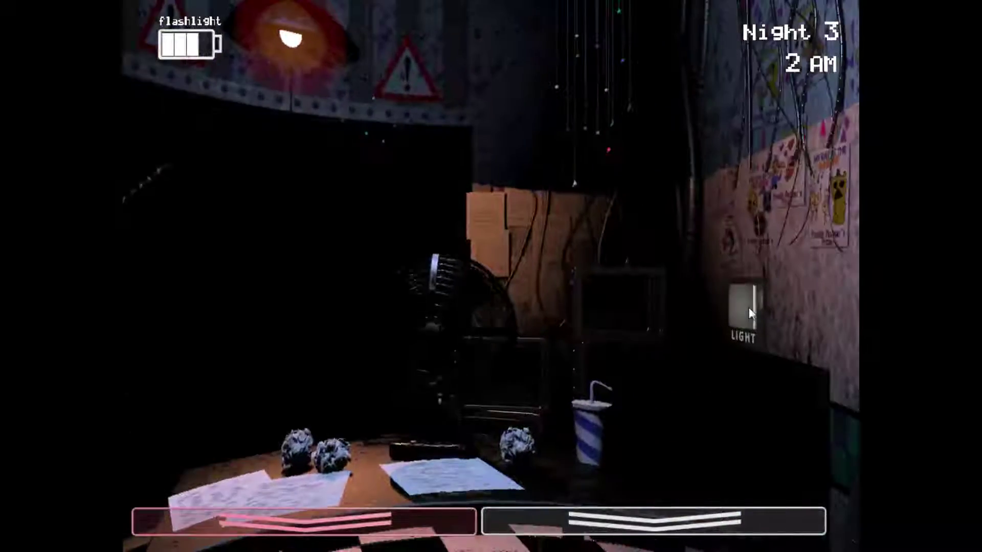
Raise the Prize Corner feed to keep winding, then flashlight the hallway.
left_click(749, 308)
left_click(652, 522)
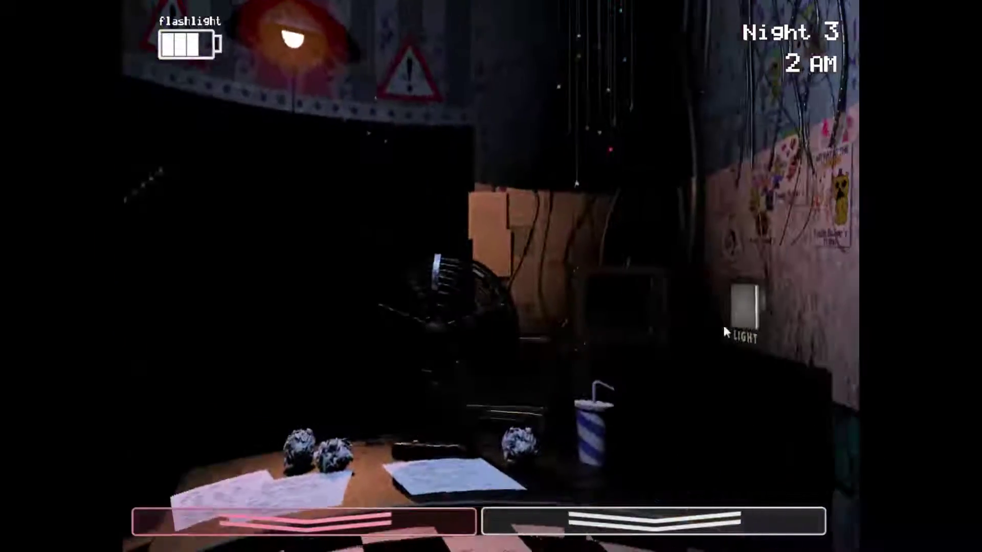
key("ctrl")
Wind the music box once more, then sweep the hallway with the flashlight.
left_click(652, 523)
left_click_drag(434, 431, 434, 434)
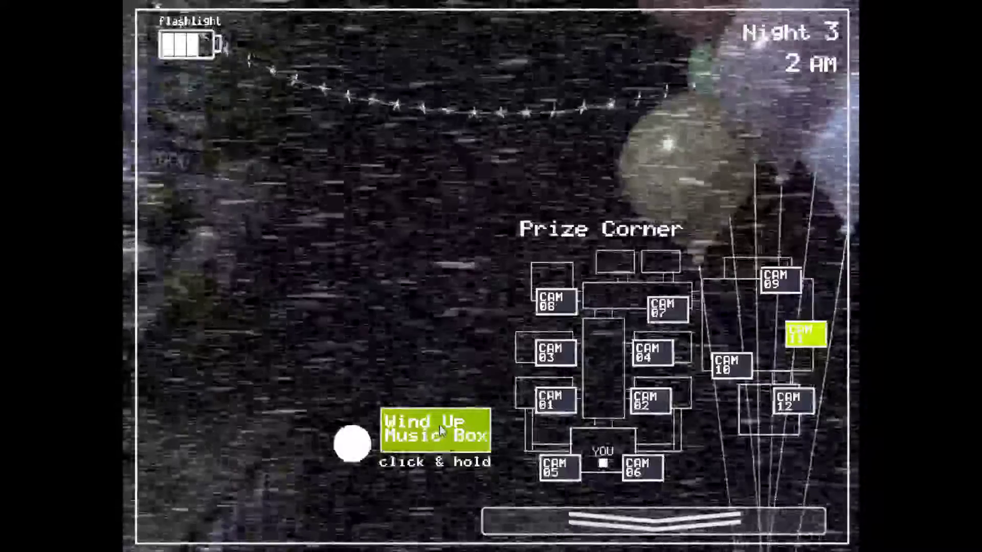
left_click(652, 521)
key("ctrl")
key("ctrl")
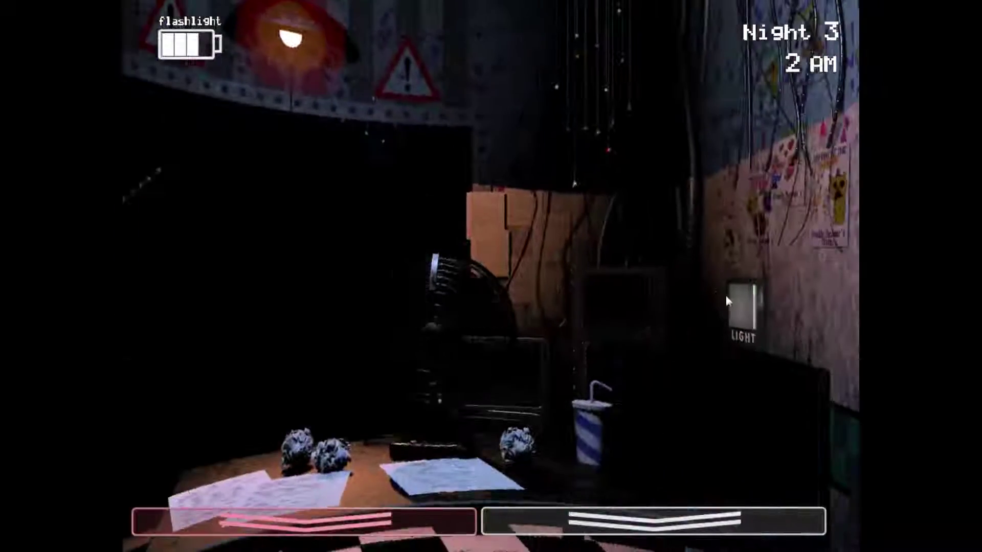
key("ctrl")
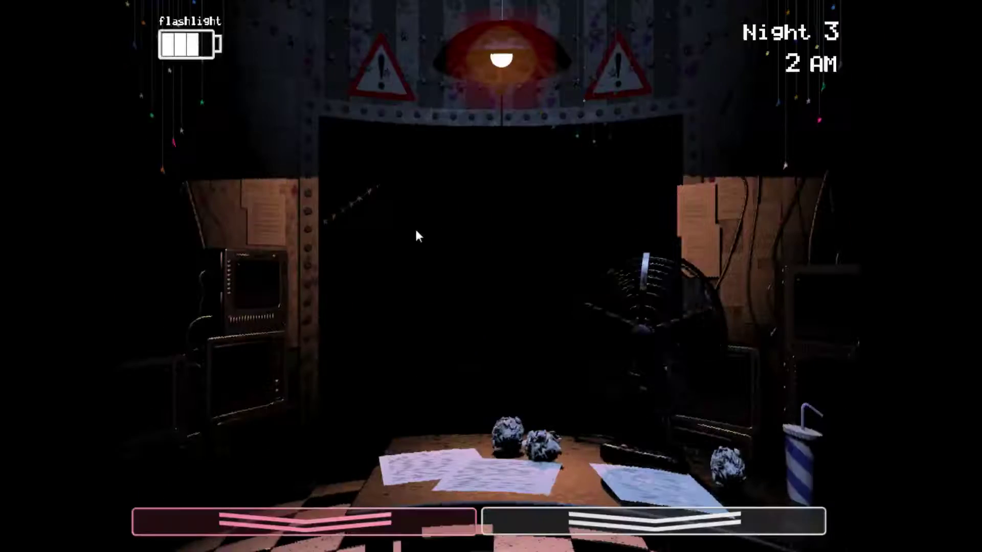
Light the left vent twice and the right vent, and wind the music box.
left_click(234, 303)
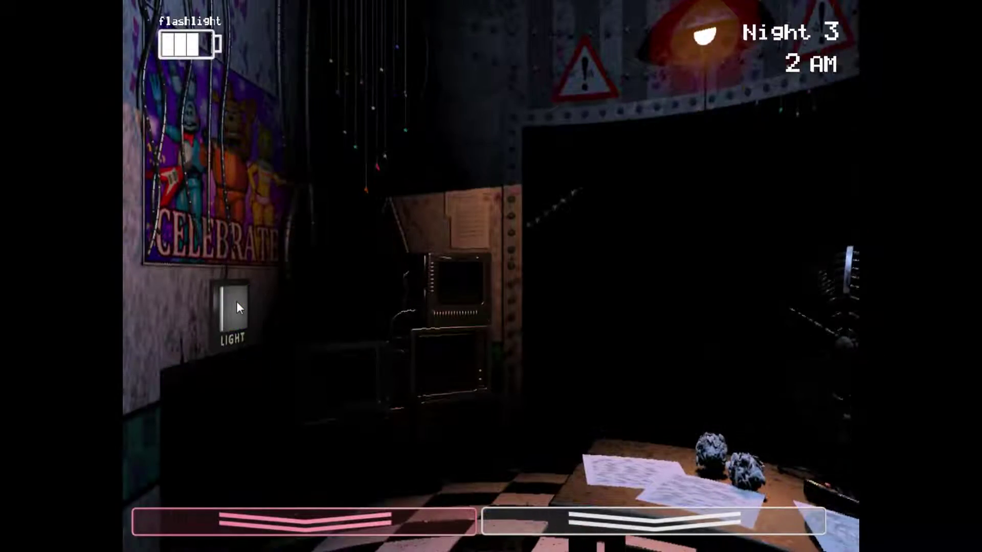
left_click(237, 302)
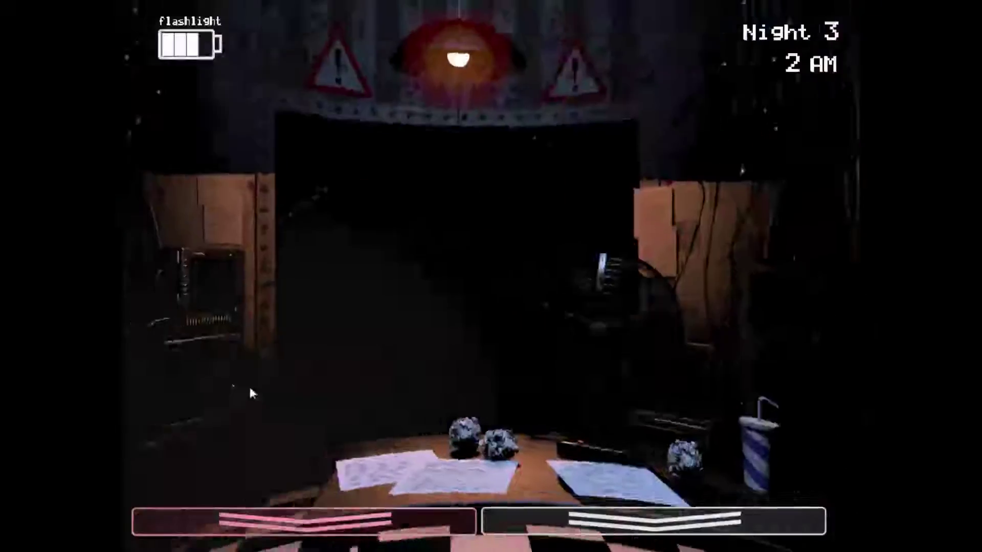
left_click(221, 306)
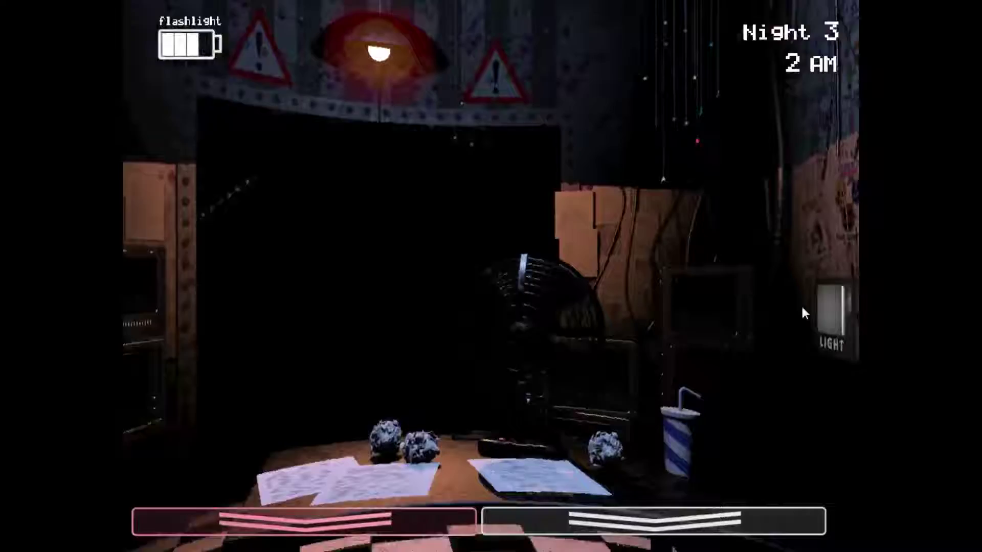
left_click(824, 311)
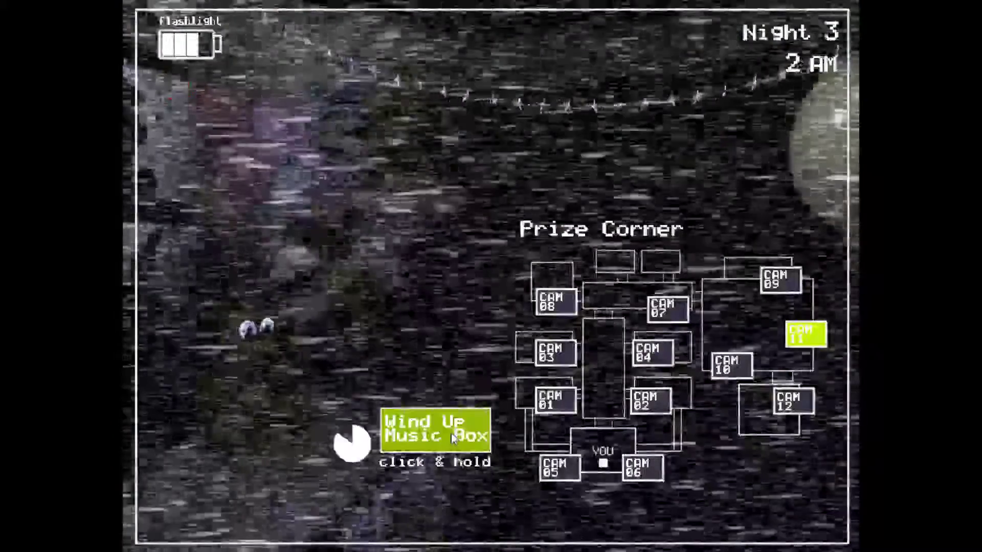
left_click_drag(452, 434, 451, 433)
left_click(652, 522)
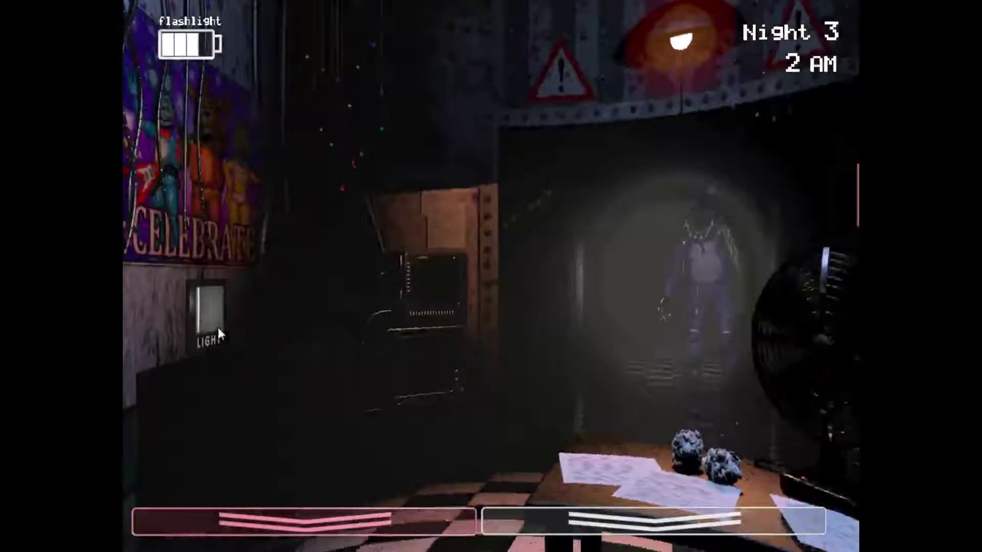
Check the left vent, hallway and right vent, then wind the music box.
left_click(218, 328)
key("ctrl")
left_click(794, 311)
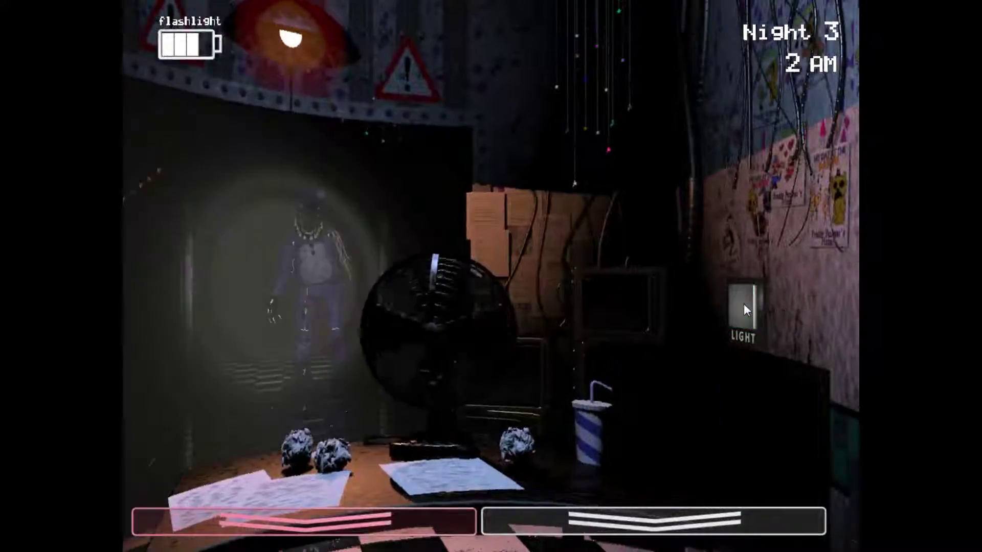
left_click(652, 522)
left_click_drag(433, 433, 434, 433)
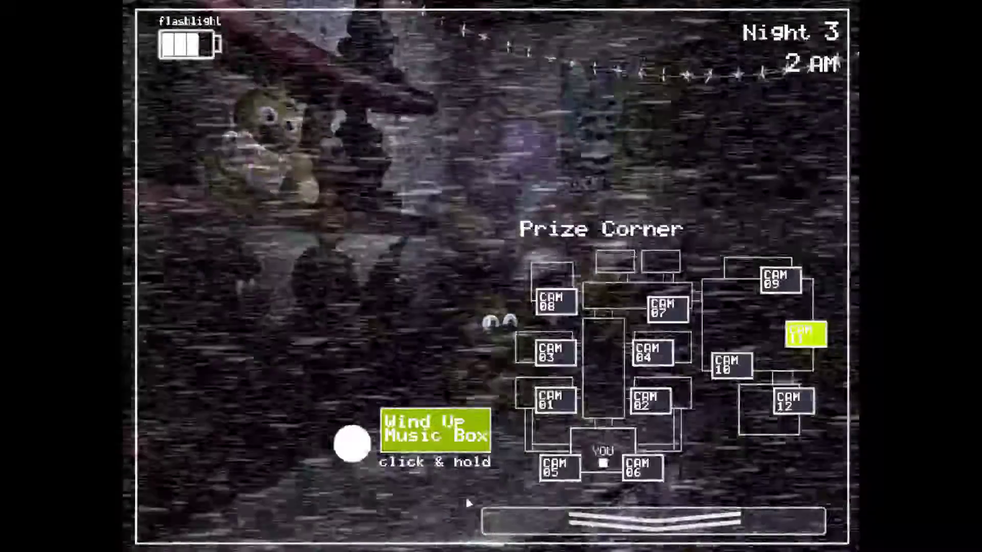
left_click(652, 522)
Flashlight the hallway and wind the music box on CAM 11.
key("ctrl")
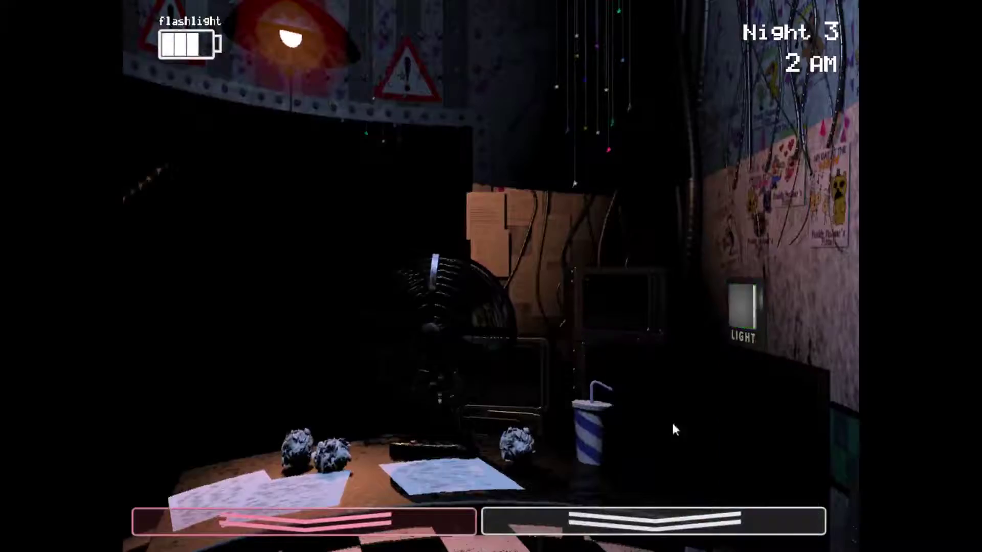
left_click(653, 522)
left_click_drag(434, 434, 433, 433)
left_click(652, 522)
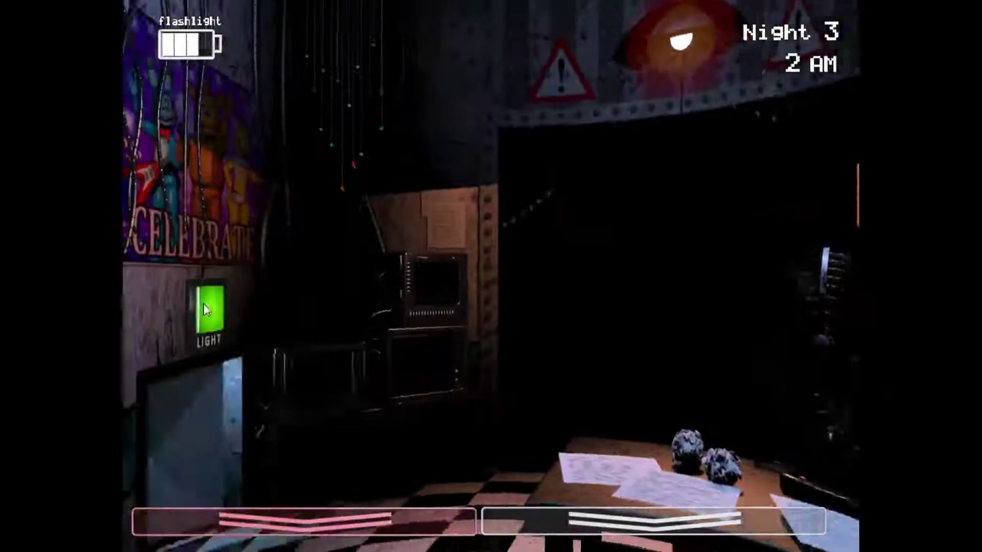
Flashlight the hallway again and wind the music box to full.
key("ctrl")
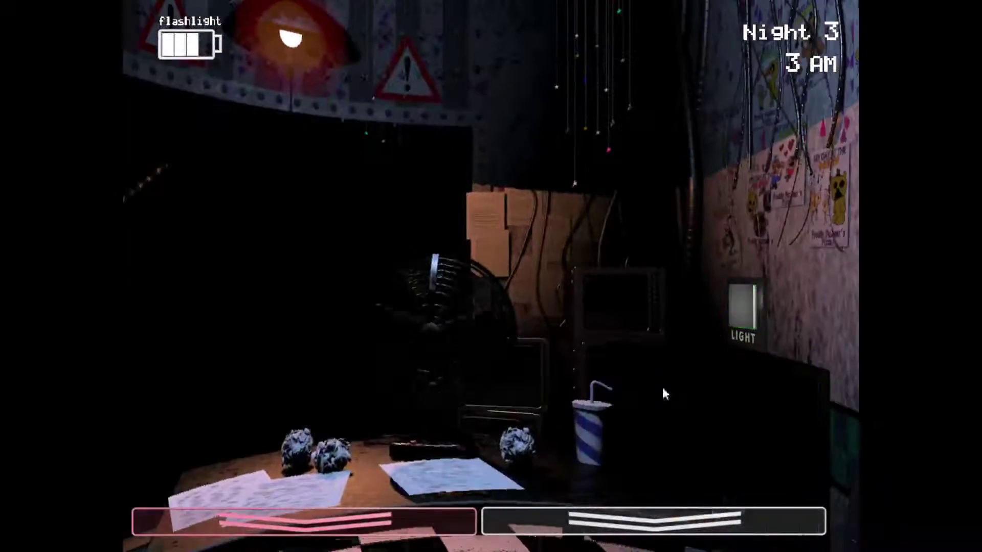
left_click(653, 522)
left_click_drag(434, 434, 434, 437)
Flash the hallway, then wind the Prize Corner music box on CAM 11 to full.
left_click(653, 521)
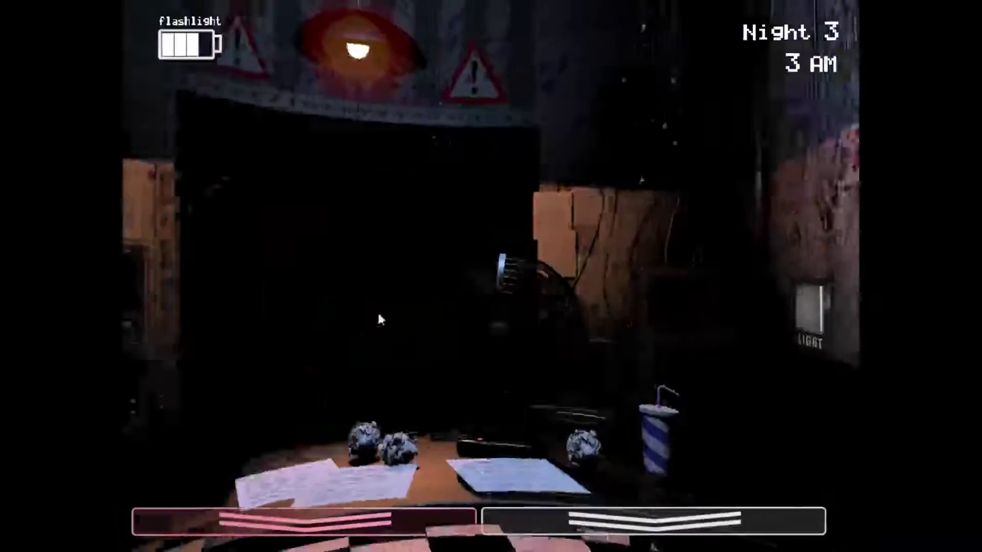
key("ctrl")
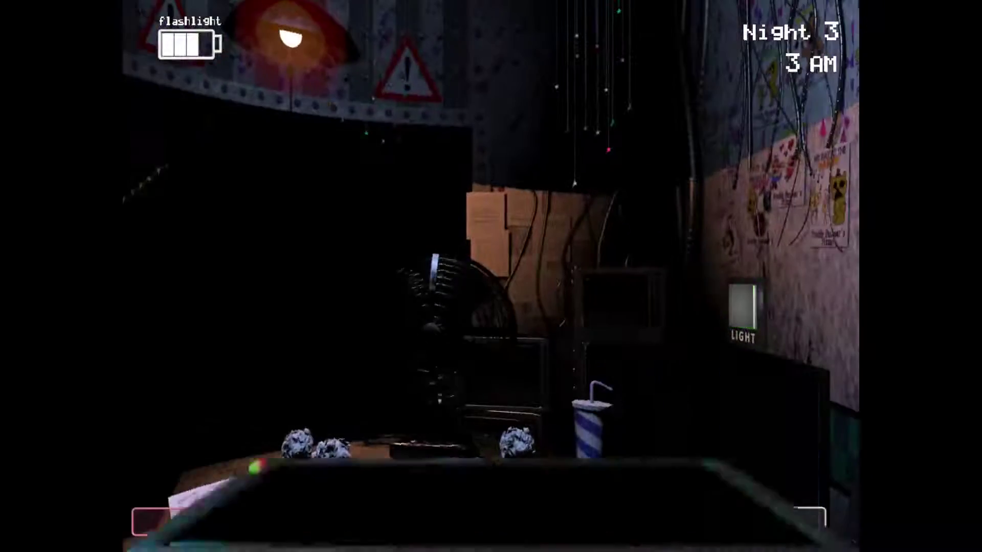
left_click(652, 522)
left_click_drag(433, 434, 434, 433)
left_click(653, 522)
Briefly wear the Freddy mask, flash the hallway, and rewind the music box again.
left_click(303, 521)
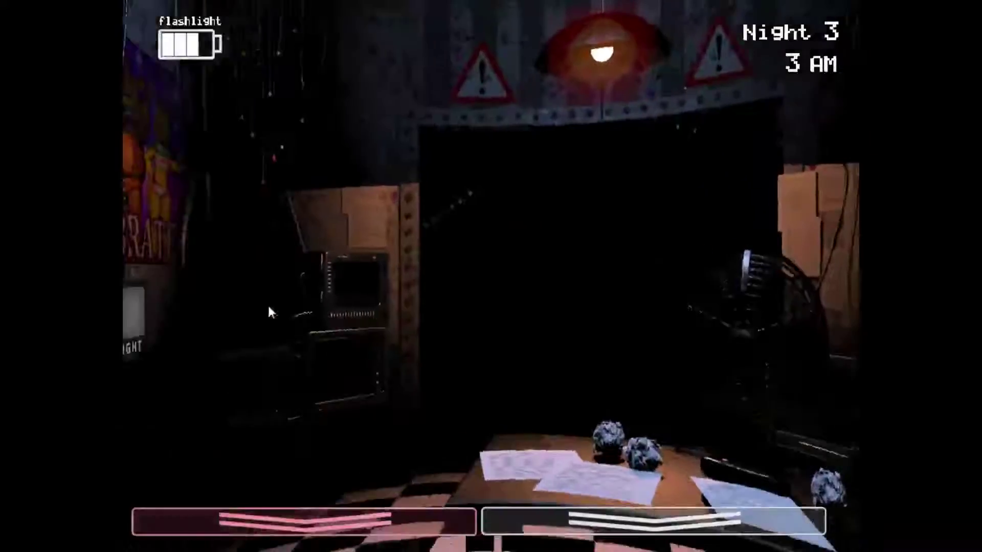
key("ctrl")
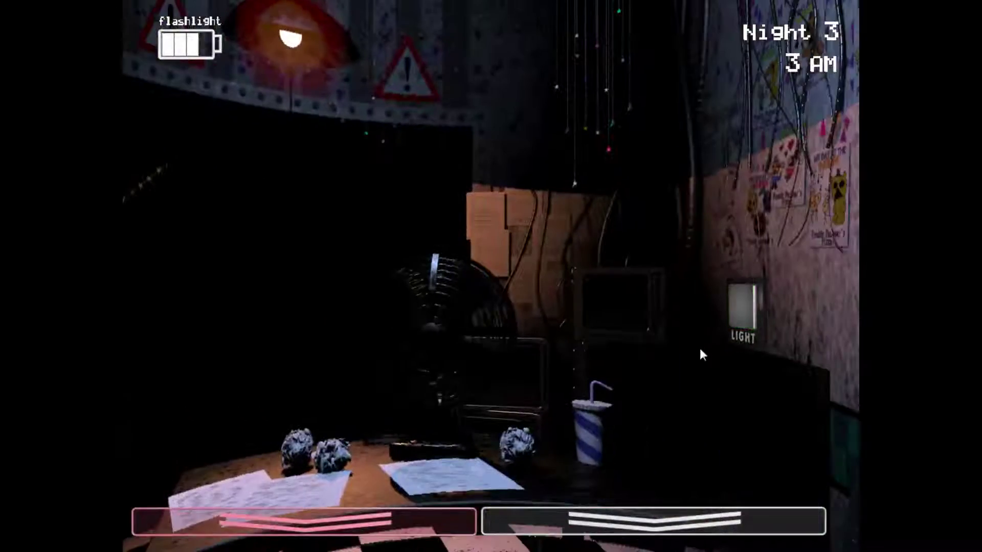
left_click(652, 522)
left_click_drag(433, 434, 440, 432)
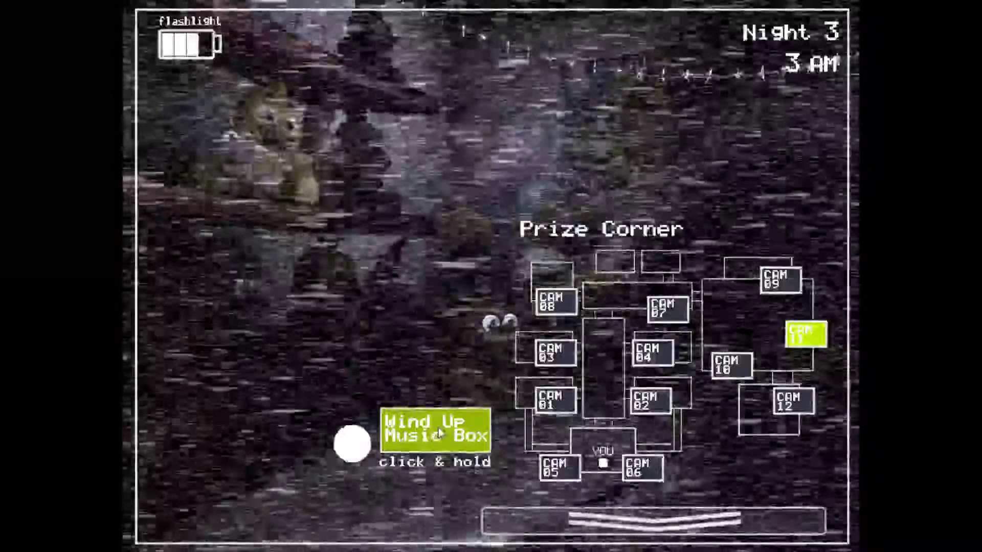
left_click(653, 521)
Mask up and light the right vent twice between camera checks.
left_click(302, 522)
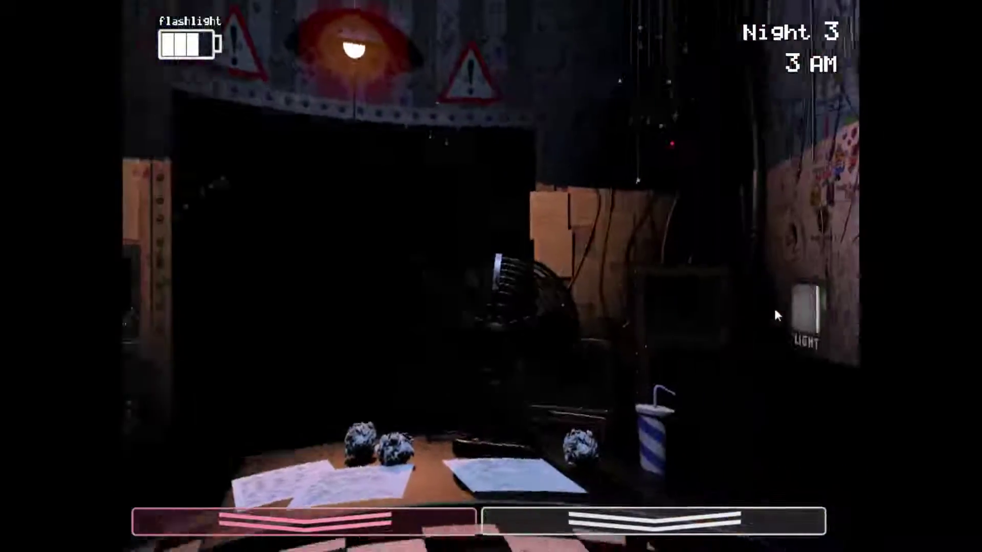
left_click(743, 311)
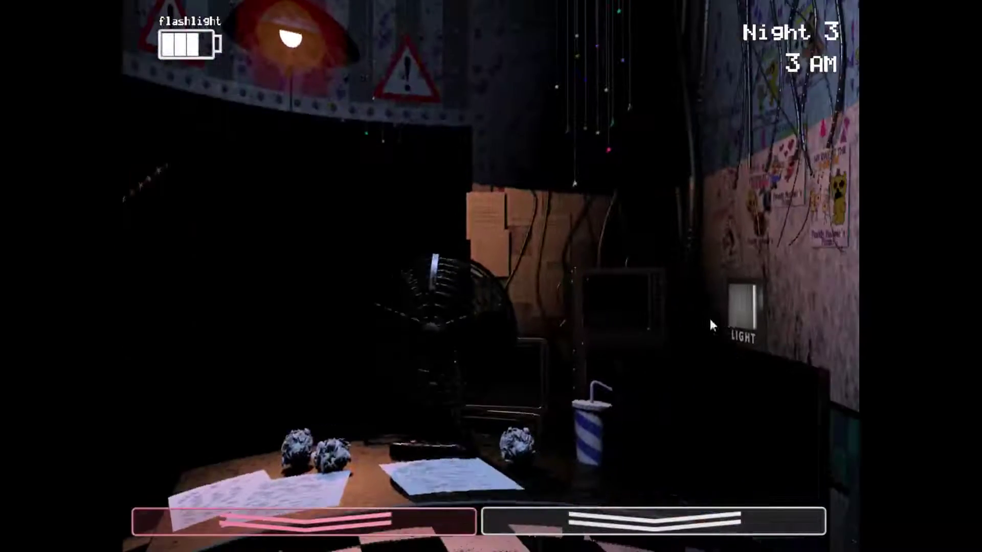
left_click(742, 310)
left_click(652, 521)
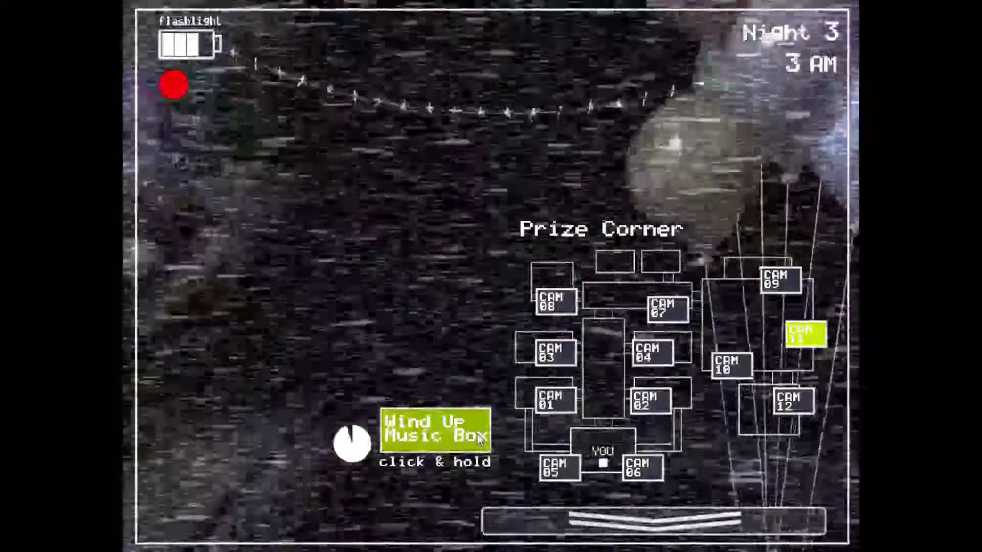
left_click(652, 522)
left_click(303, 522)
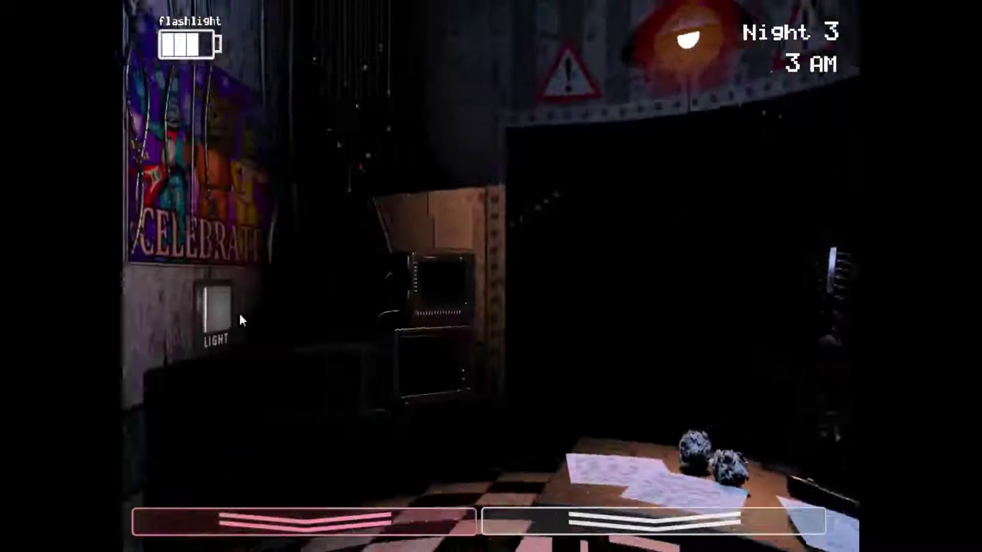
Light both vents and sweep the hallway with the flashlight several times.
left_click(240, 314)
key("ctrl")
left_click(743, 310)
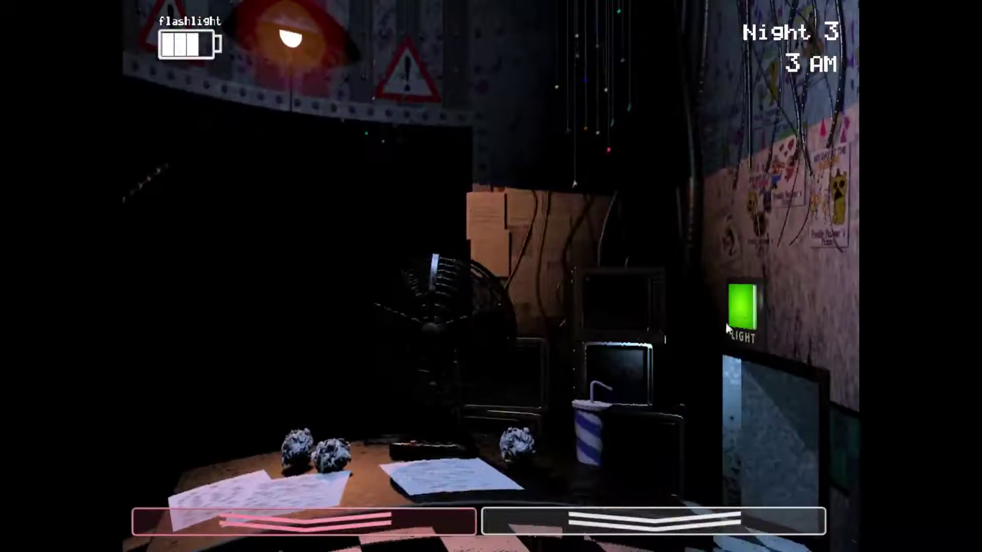
left_click(652, 523)
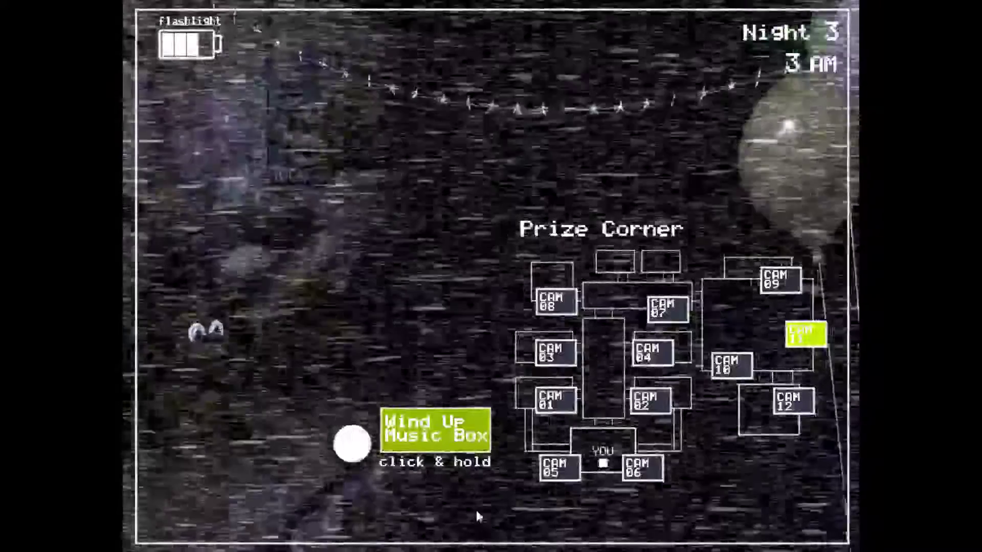
left_click(652, 523)
key("ctrl")
left_click(237, 301)
key("ctrl")
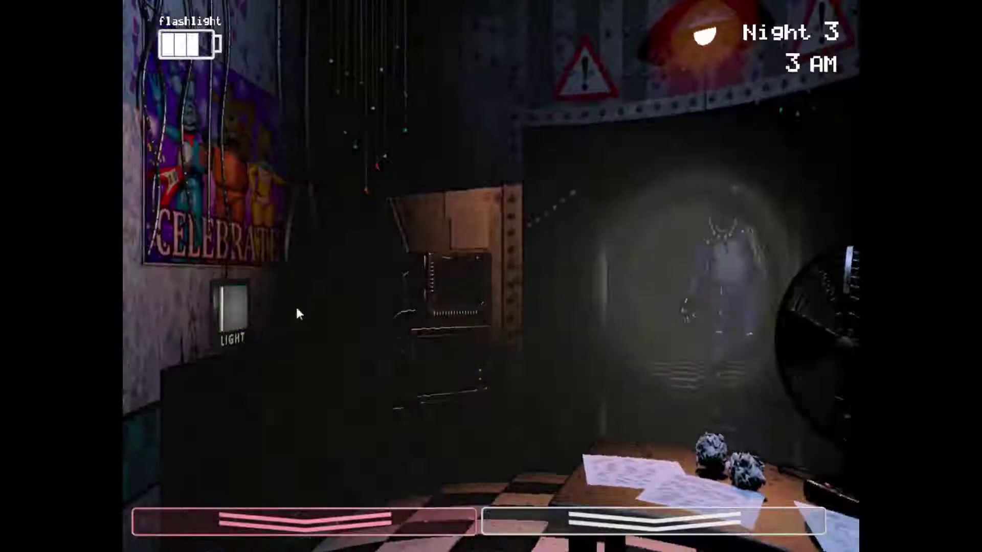
key("ctrl")
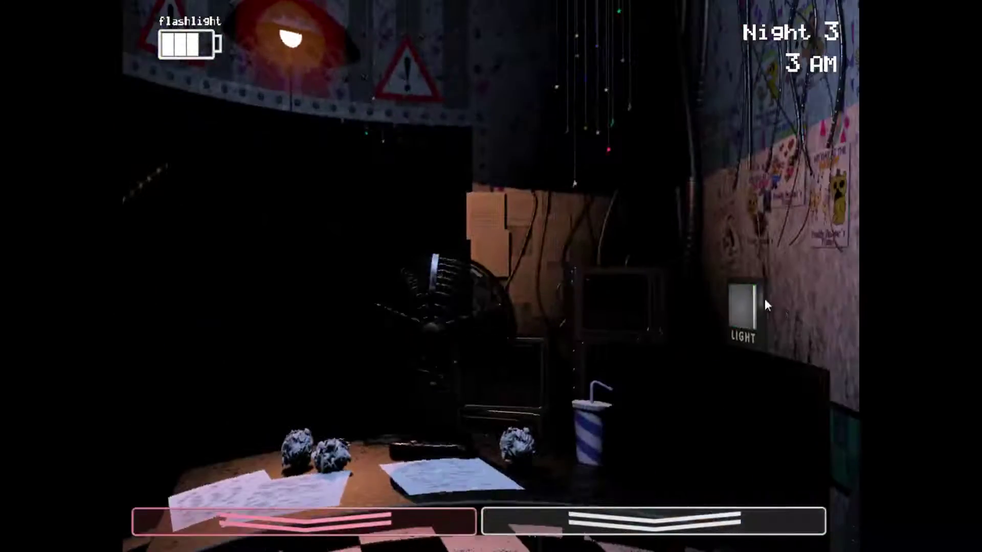
Rewind the music box on CAM 11, then briefly wear the Freddy mask.
left_click(652, 522)
left_click_drag(433, 430, 434, 429)
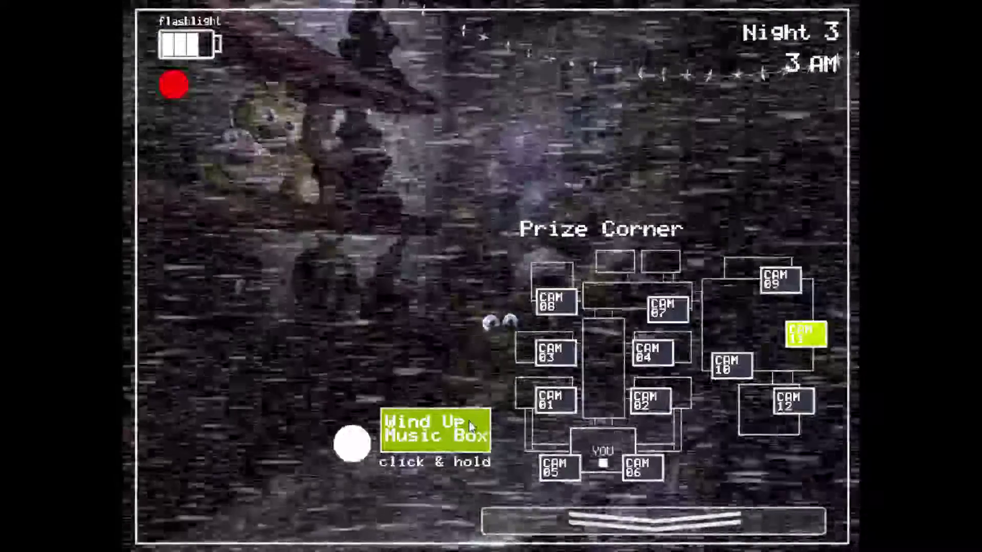
left_click(538, 522)
left_click(307, 521)
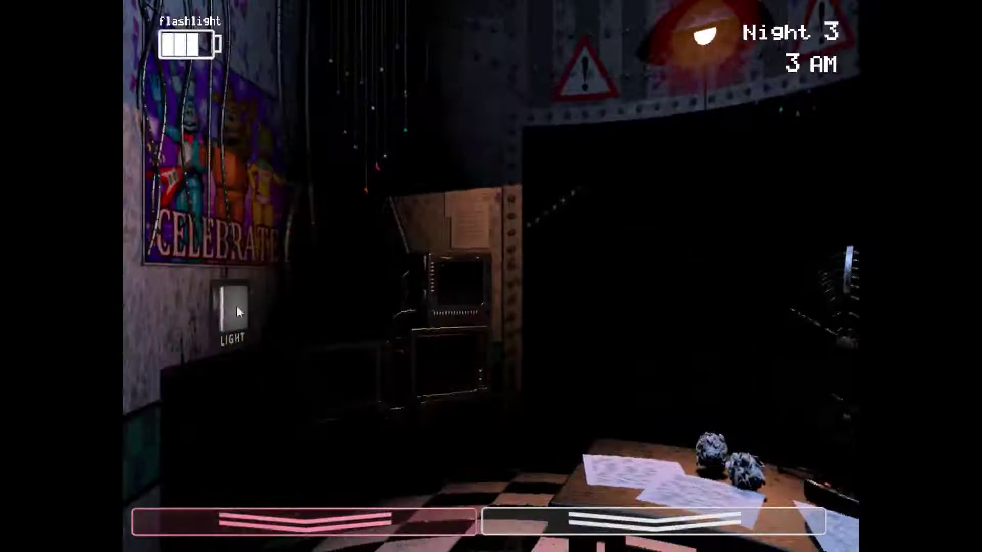
Light both vents, then rewind the Prize Corner music box twice.
left_click(236, 306)
left_click(744, 311)
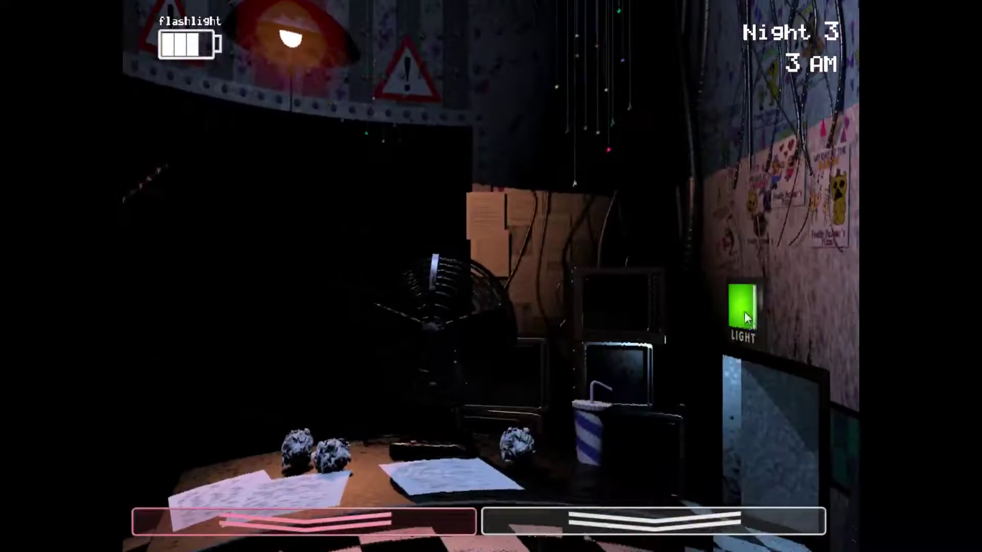
left_click(625, 522)
left_click_drag(434, 430, 458, 437)
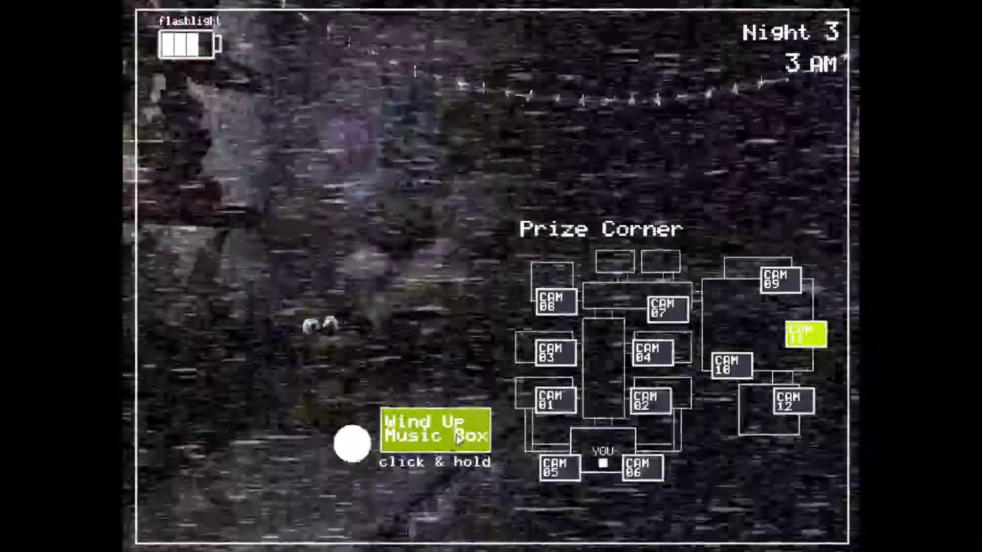
left_click(626, 522)
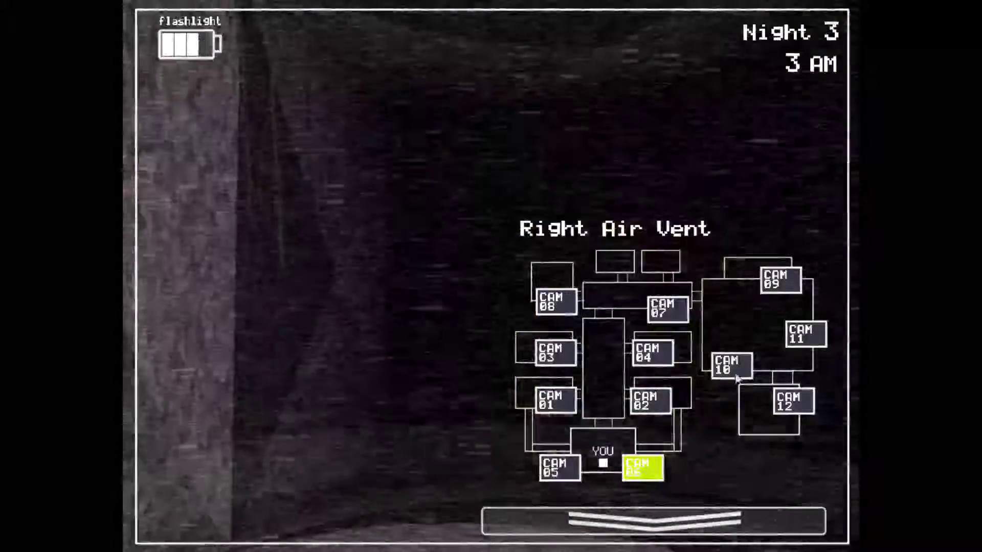
left_click(804, 335)
left_click_drag(435, 430, 471, 436)
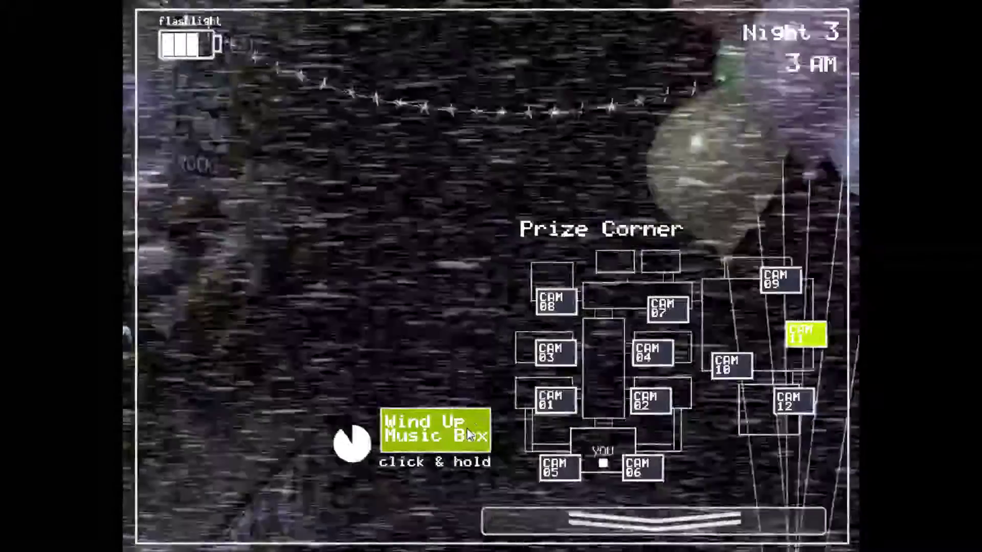
left_click(652, 522)
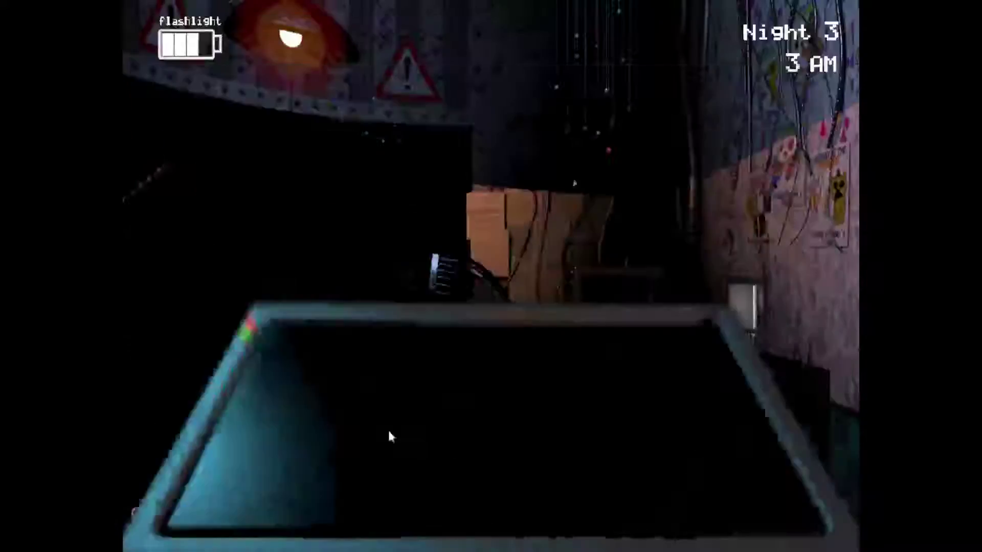
Mask up, flash the hallway, light the left vent, and rewind the music box.
left_click(365, 507)
key("ctrl")
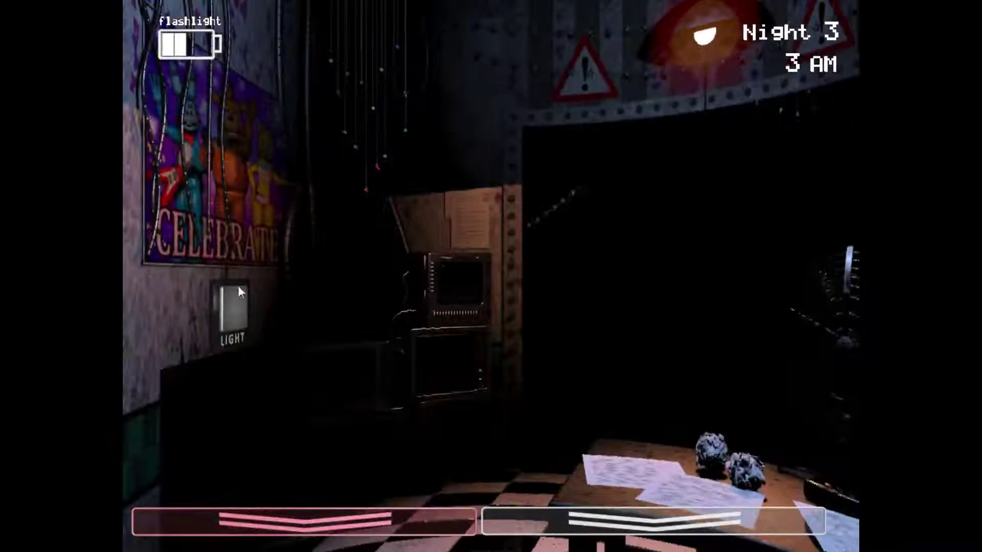
key("ctrl")
left_click(234, 296)
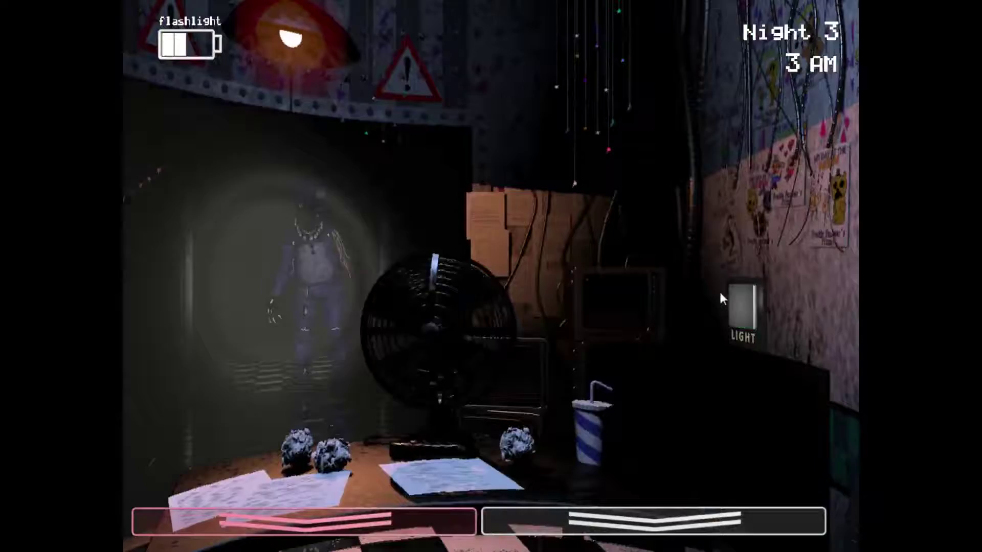
left_click(653, 520)
left_click_drag(436, 429, 435, 430)
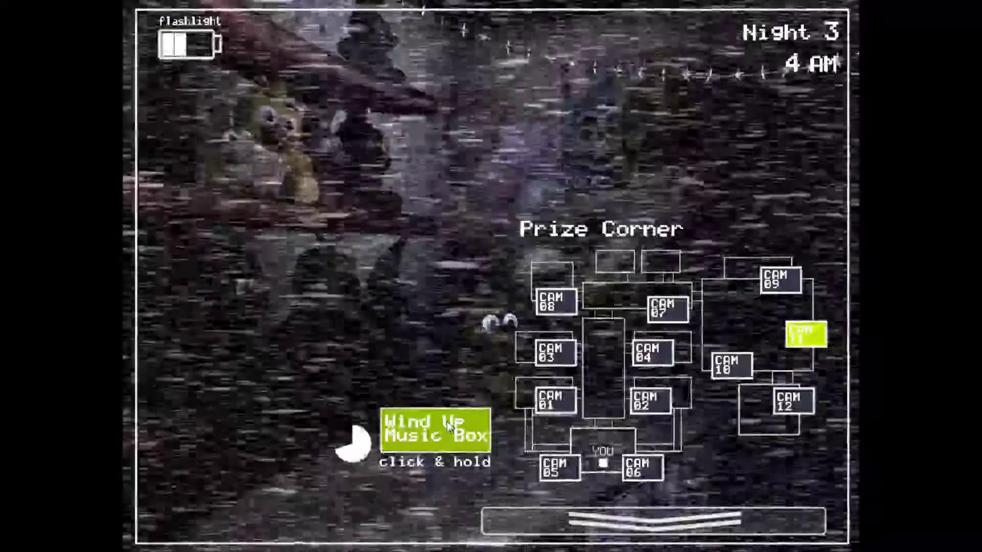
Finish winding the music box, then mask up and light the right vent.
left_click_drag(451, 427, 461, 427)
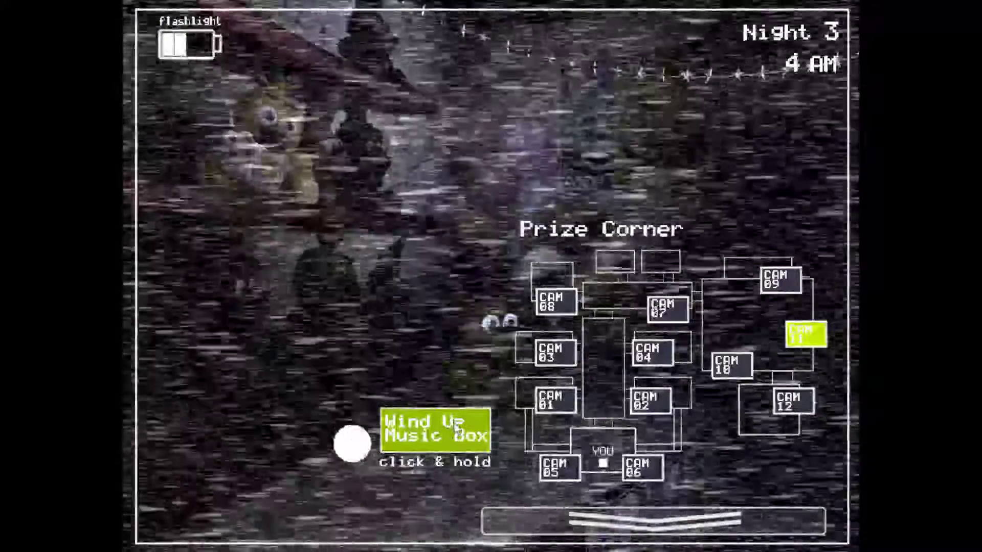
left_click(652, 521)
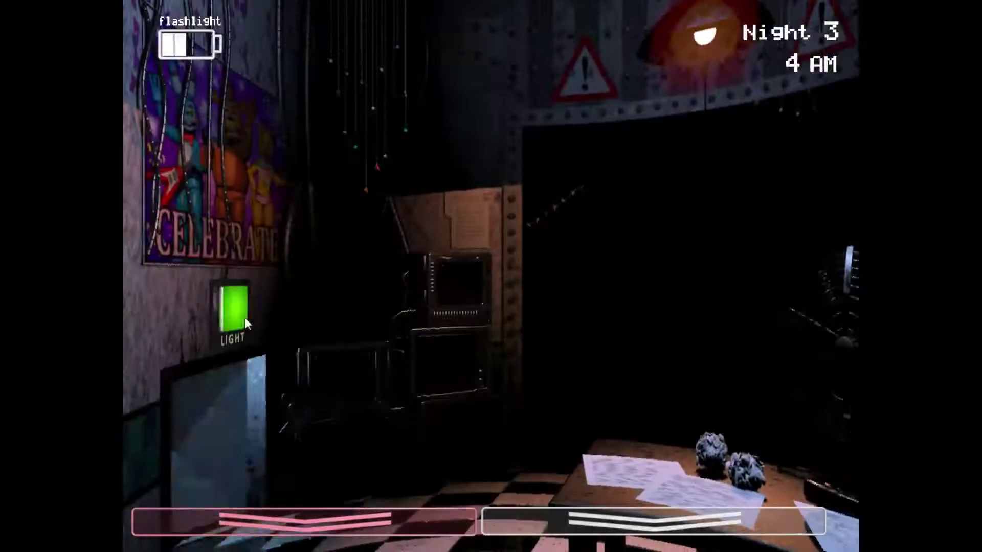
left_click(777, 321)
Rewind the music box to full and put on the Freddy mask.
left_click(654, 521)
left_click_drag(430, 430, 429, 429)
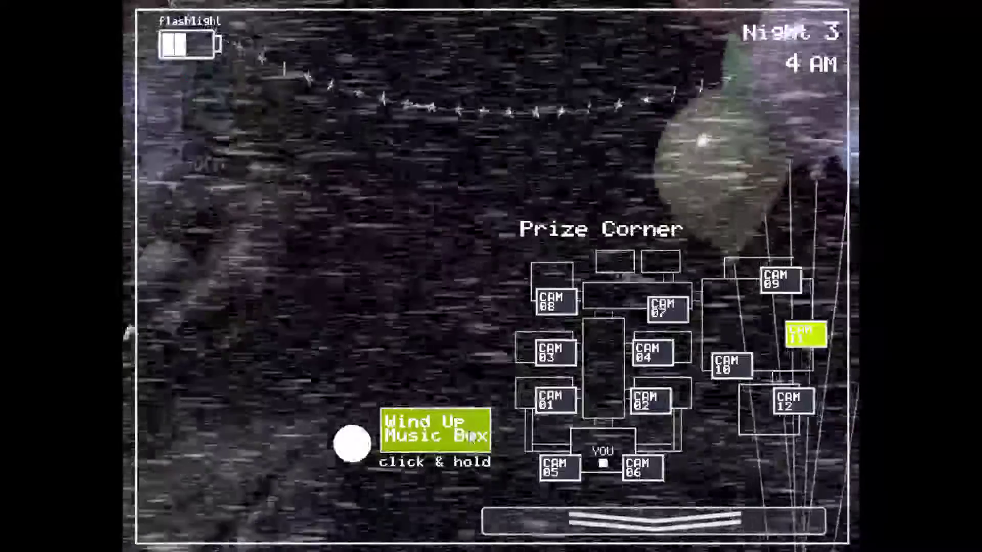
left_click(654, 522)
key("ctrl")
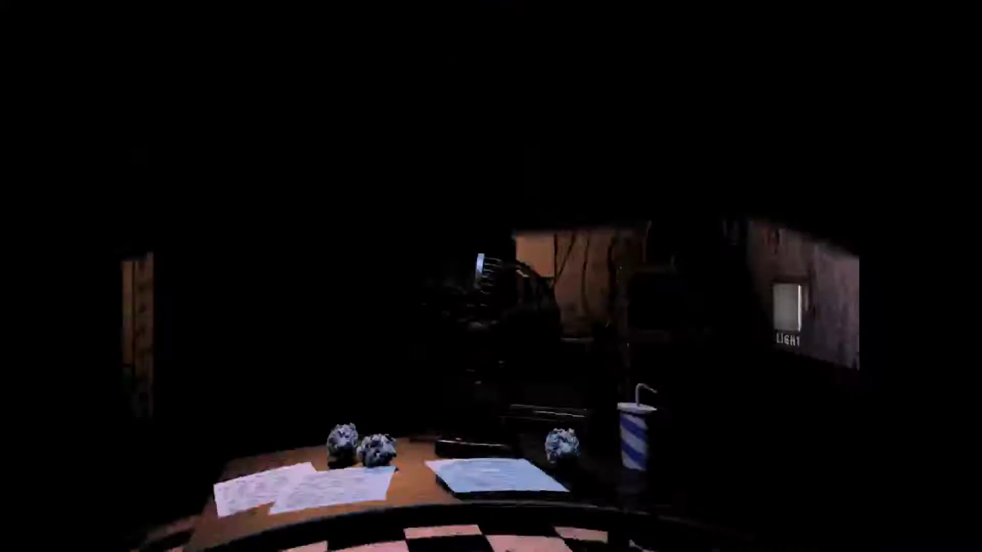
key("ctrl")
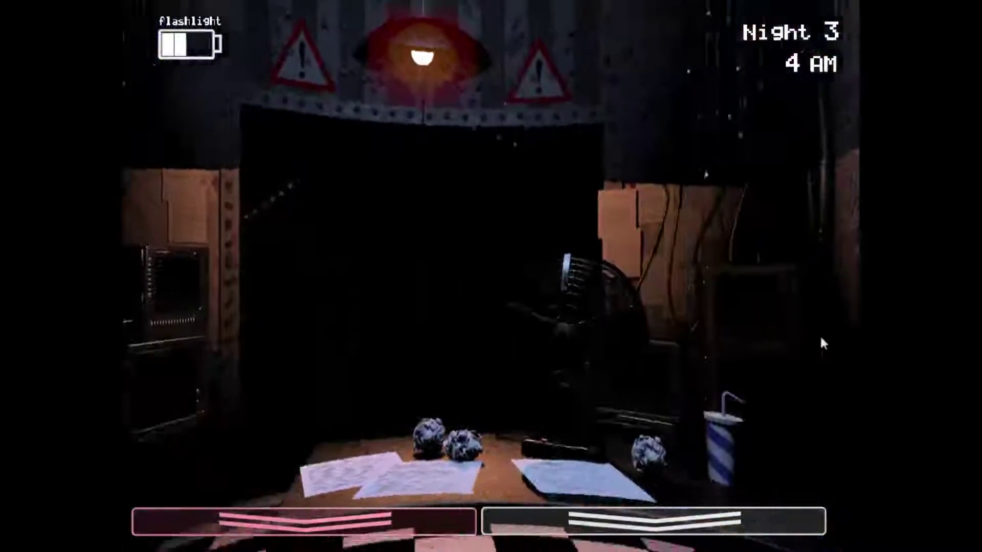
Light the right vent and keep returning to the CAM 11 feed until 5 AM.
left_click(820, 334)
left_click(654, 522)
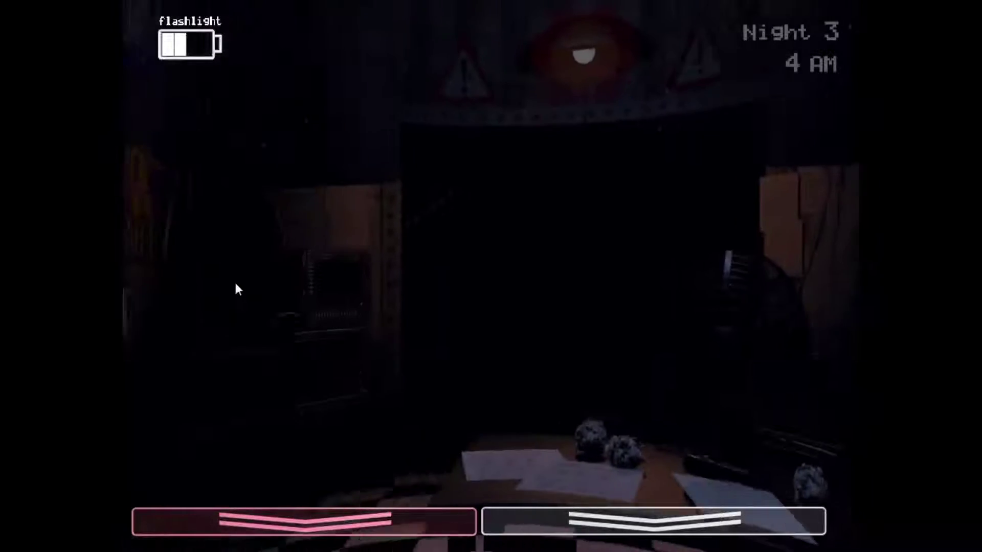
left_click(652, 522)
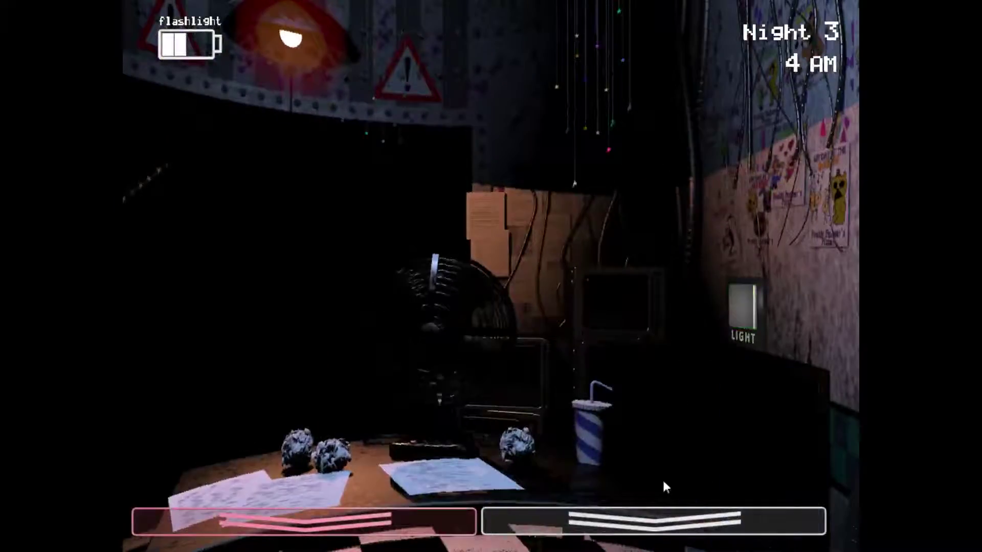
left_click(662, 522)
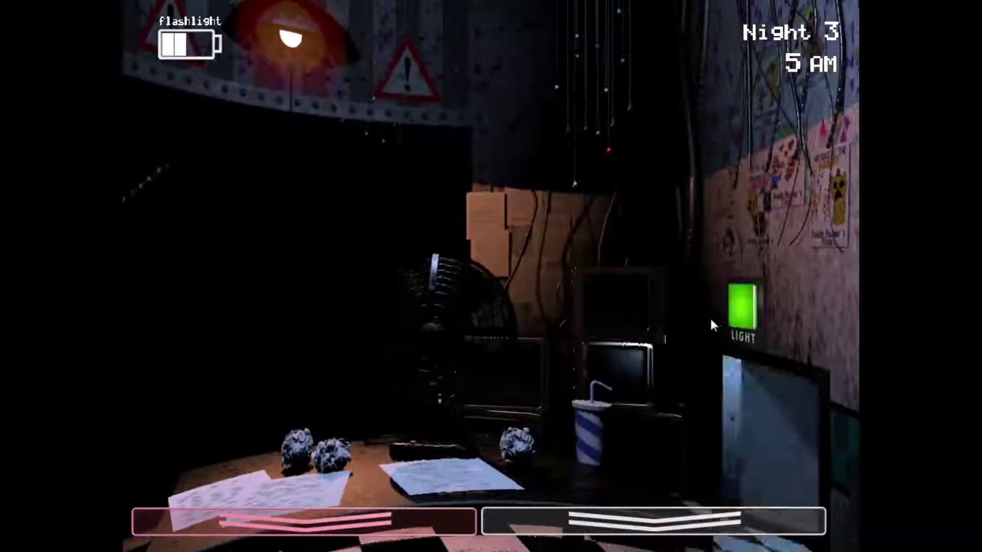
Rewind the music box twice, mask up, and flash the hallway to spot Withered Freddy.
left_click(652, 522)
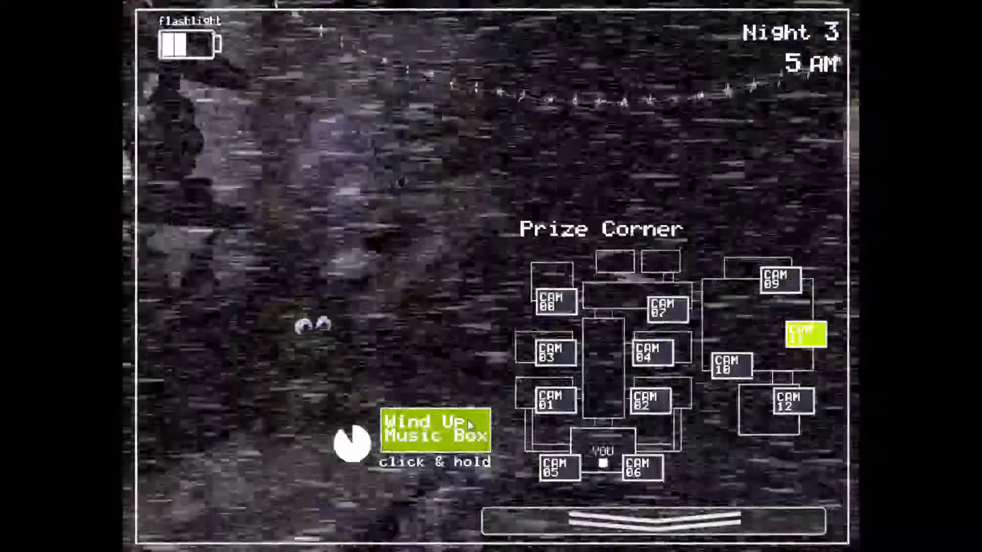
left_click_drag(470, 421, 470, 421)
left_click(652, 522)
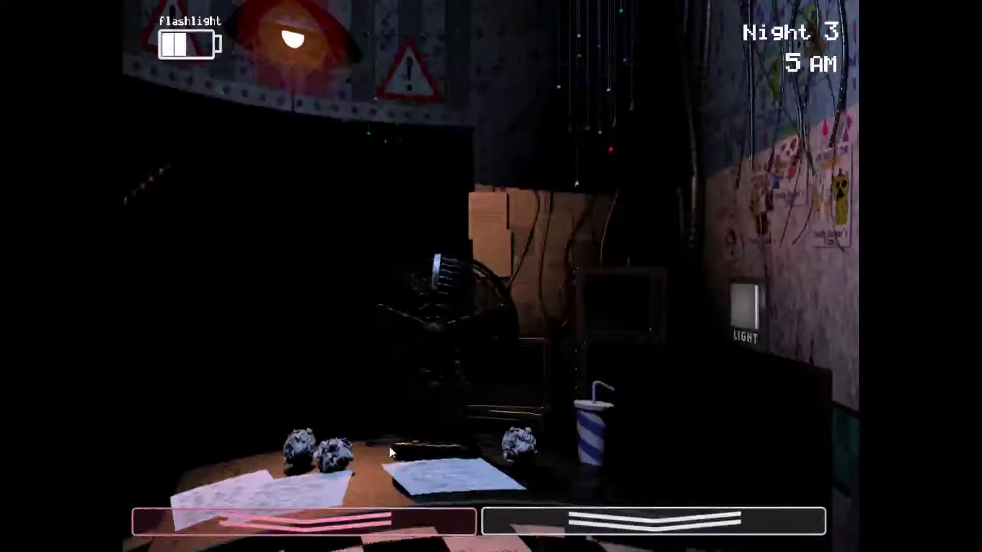
key("ctrl")
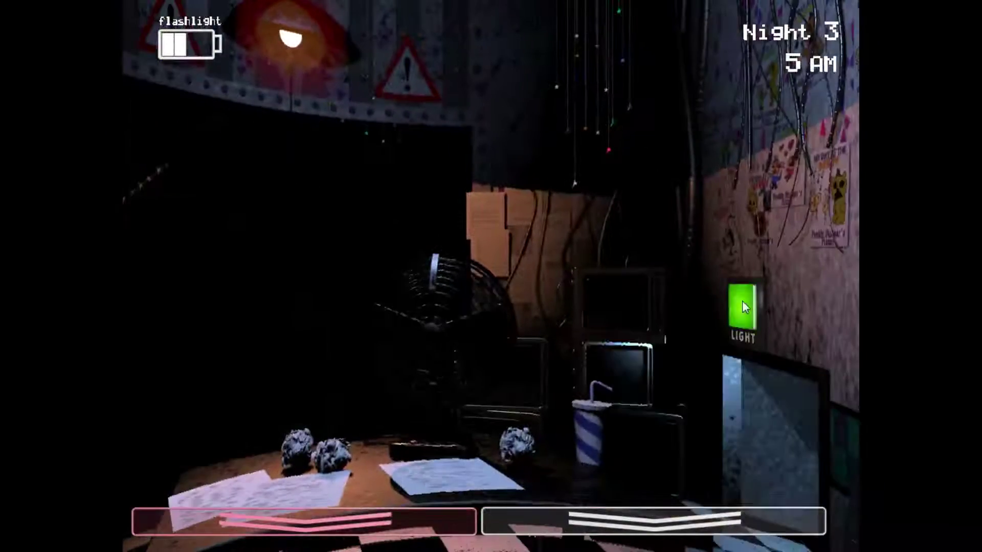
left_click(653, 522)
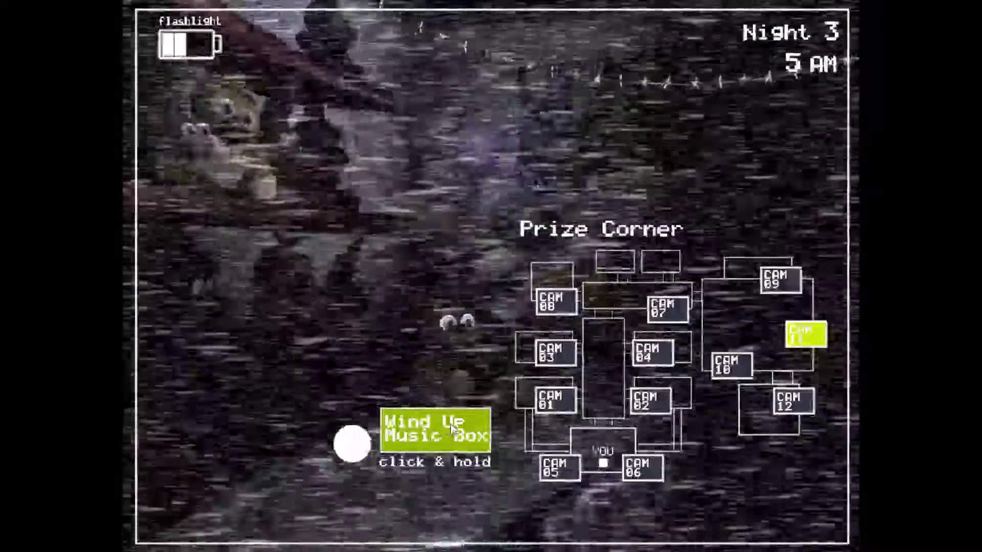
key("ctrl")
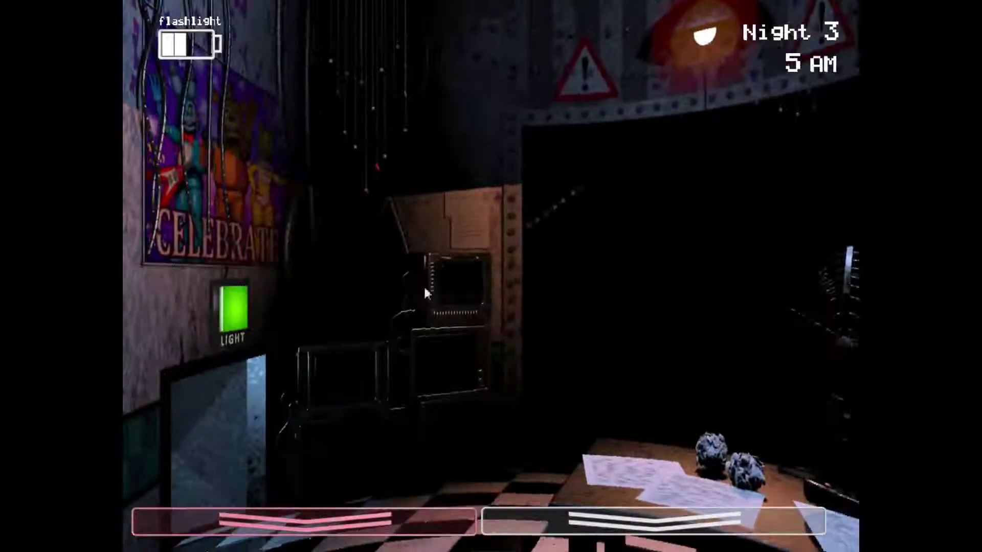
key("ctrl")
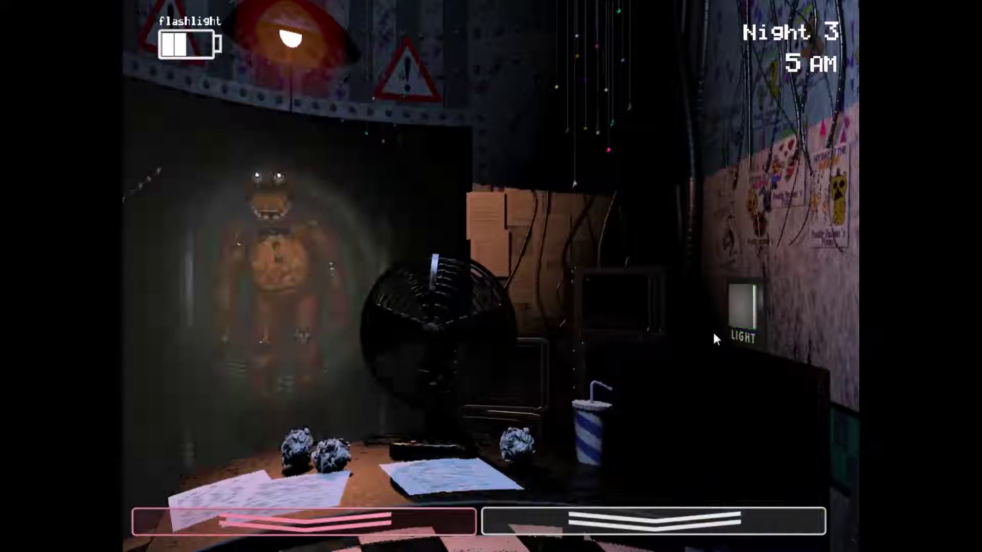
Light the right vent and wind the music box to full on CAM 11.
left_click(652, 522)
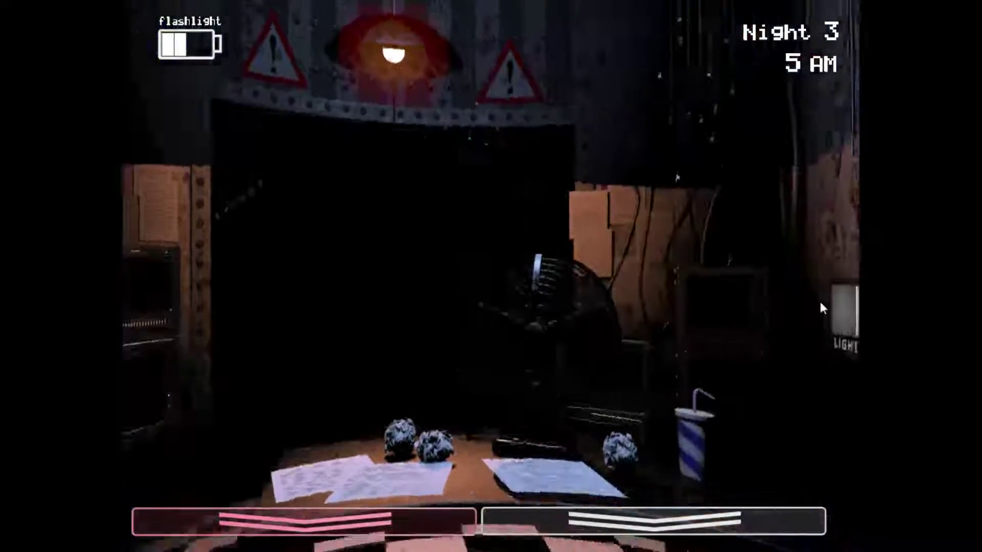
left_click(814, 305)
left_click(730, 522)
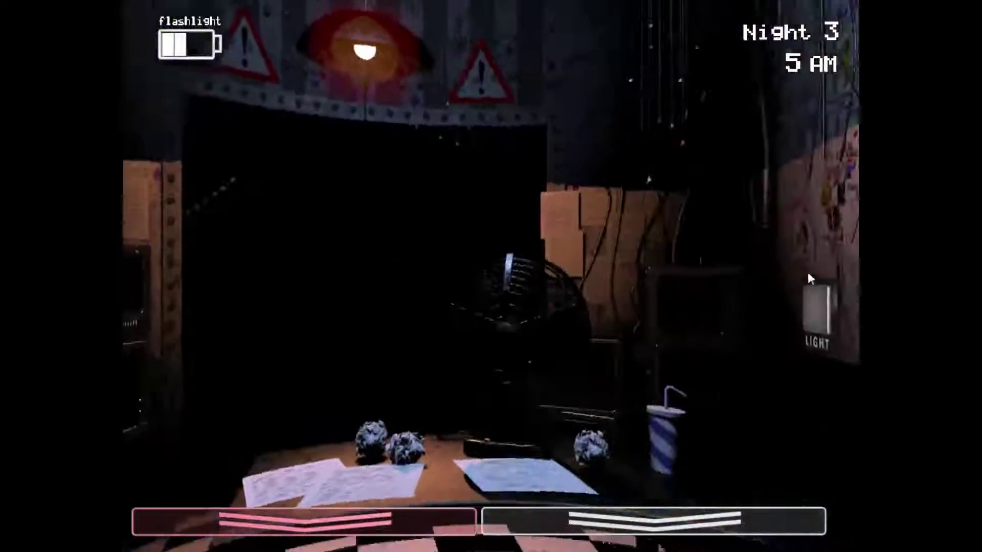
key("s")
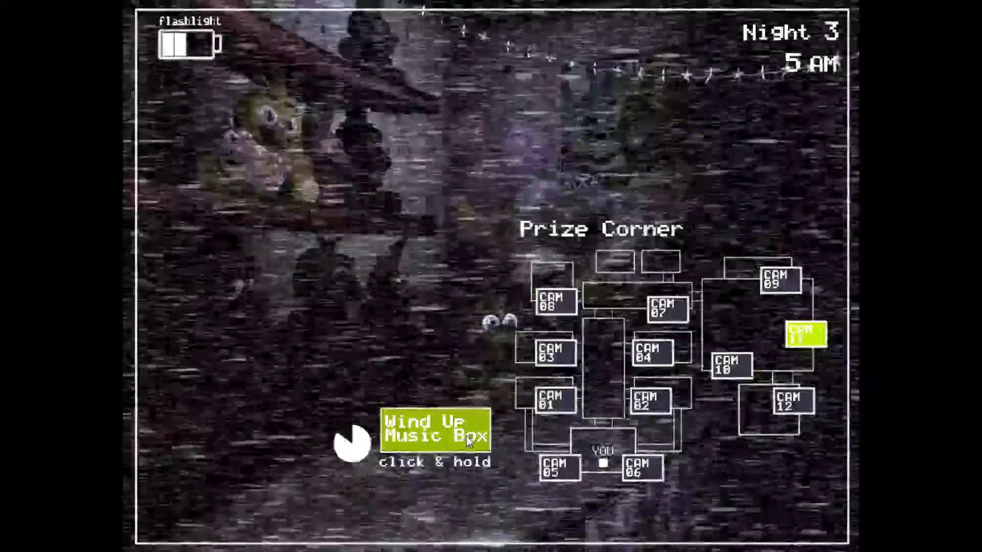
left_click_drag(466, 435, 466, 435)
key("s")
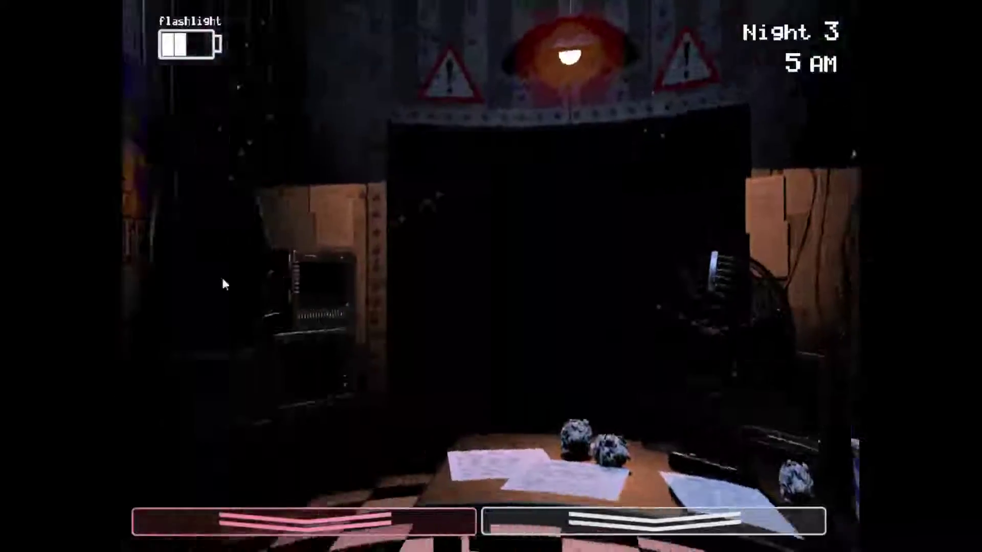
Light both vents and flash the hallway.
left_click(218, 276)
key("ctrl")
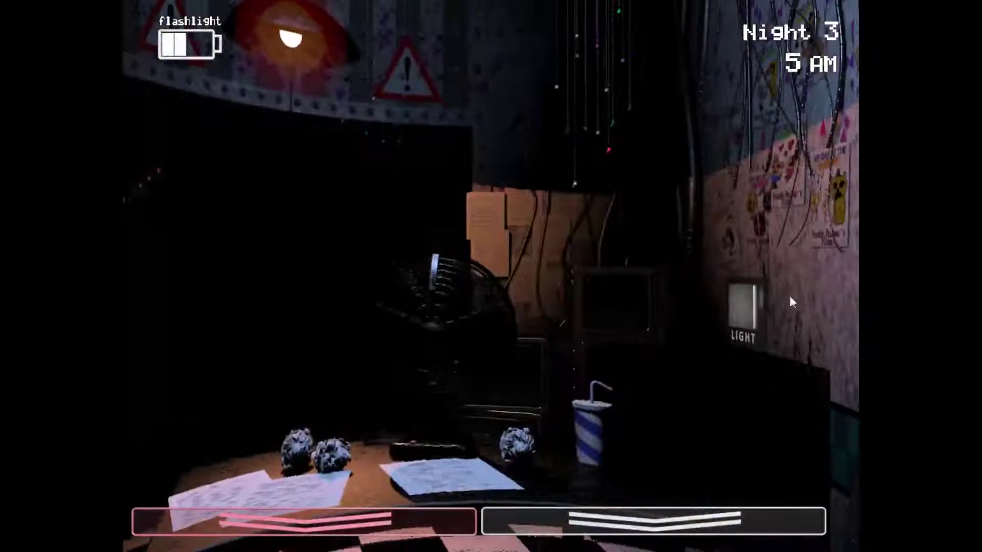
left_click(742, 311)
key("s")
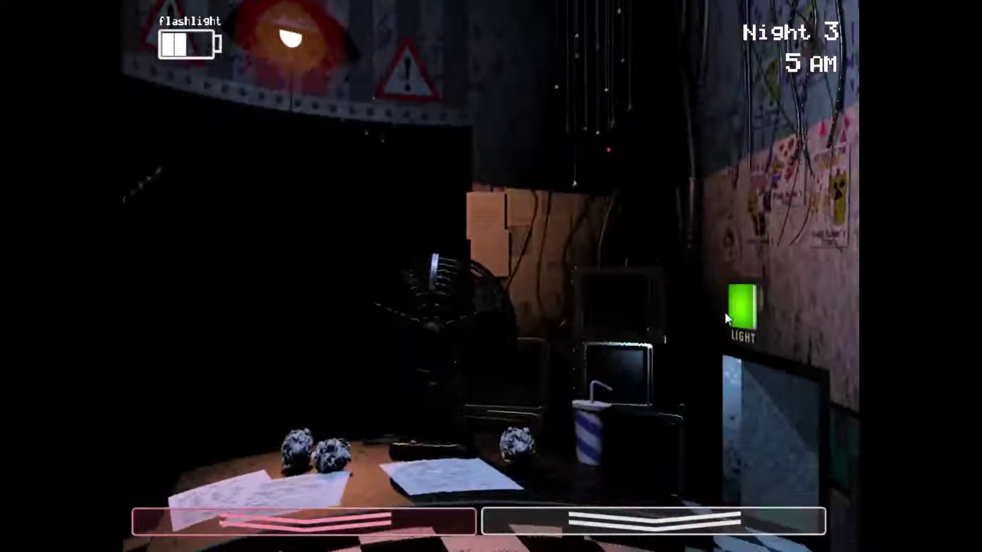
Rewind the music box to full, then light the left vent.
left_click(627, 514)
left_click_drag(461, 430, 461, 429)
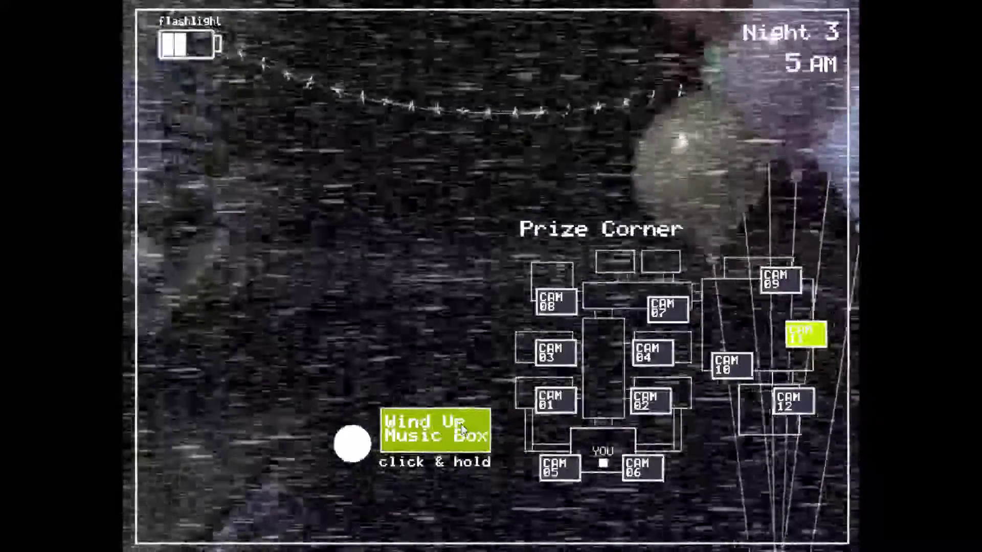
key("s")
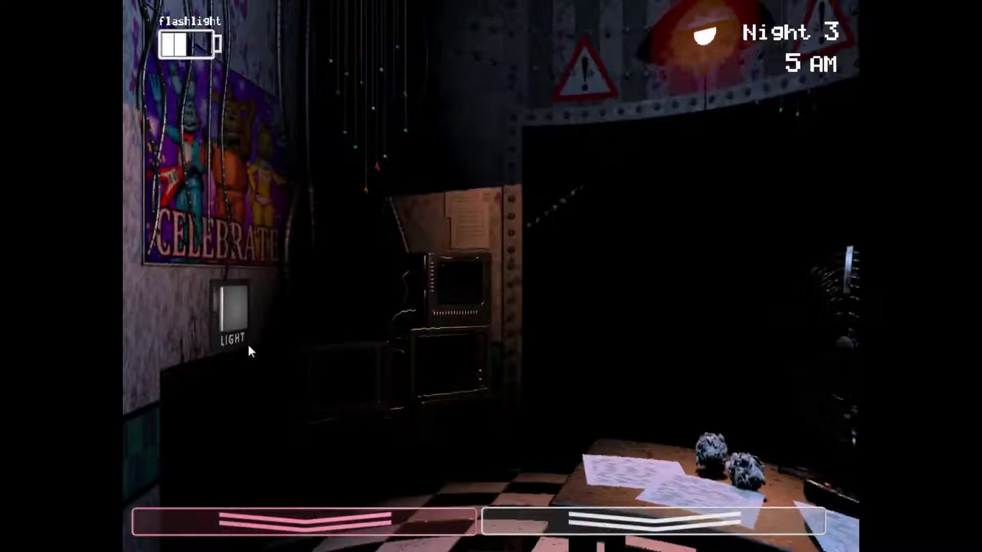
left_click(253, 303)
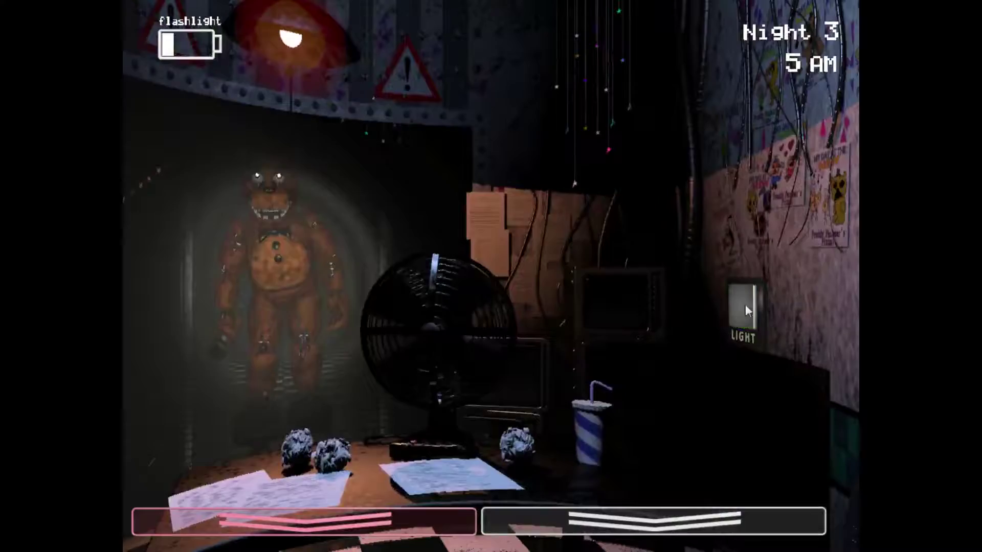
Rewind the music box, briefly wear the Freddy mask, then top up the winding.
left_click(653, 522)
left_click_drag(444, 430, 456, 432)
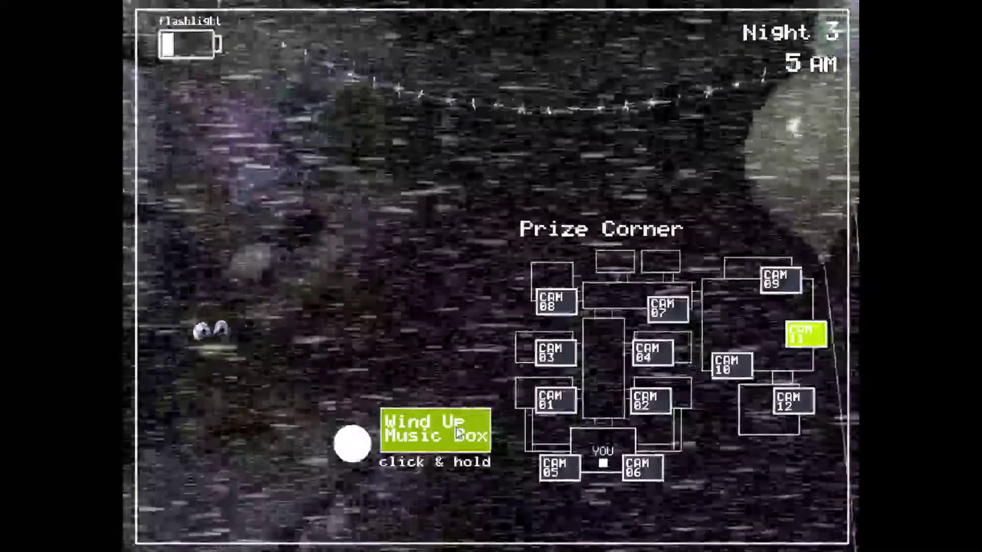
left_click(603, 516)
key("ctrl")
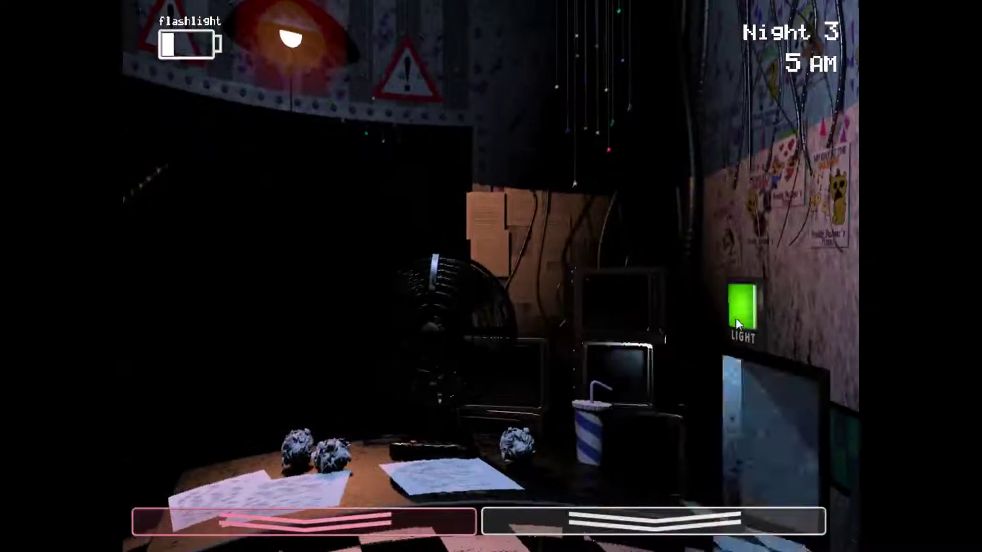
left_click(653, 521)
left_click_drag(445, 430, 478, 433)
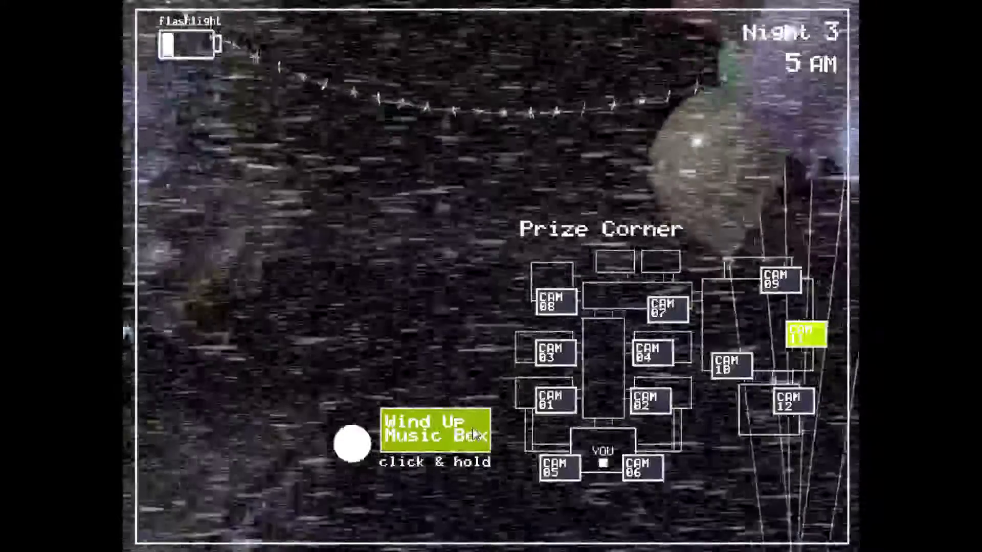